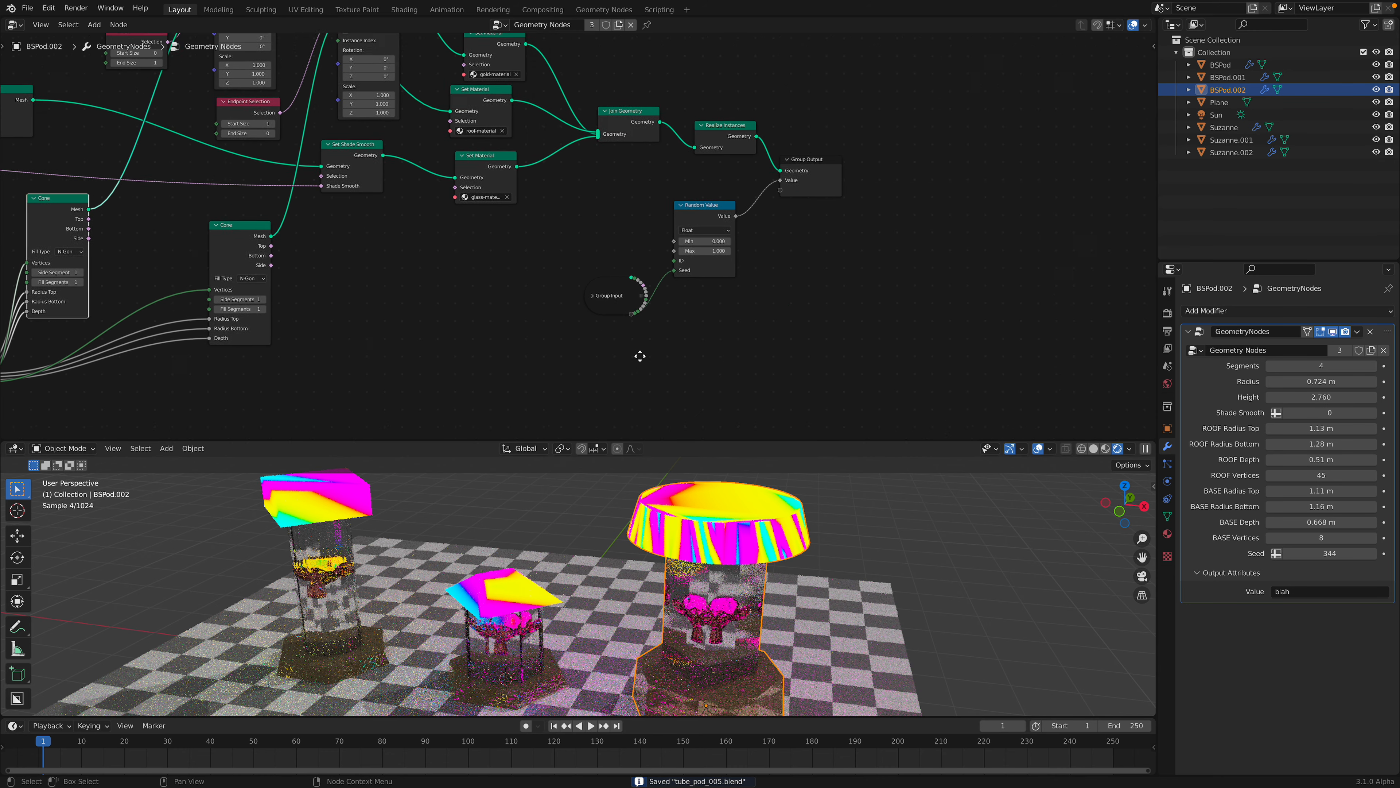
Step: Move the Random Value node slightly down and nudge the Group Output node beside it
{"action": "left_click", "coordinate": [758, 209]}
{"action": "scroll", "coordinate": [733, 249], "scroll_direction": "up", "scroll_amount": 1}
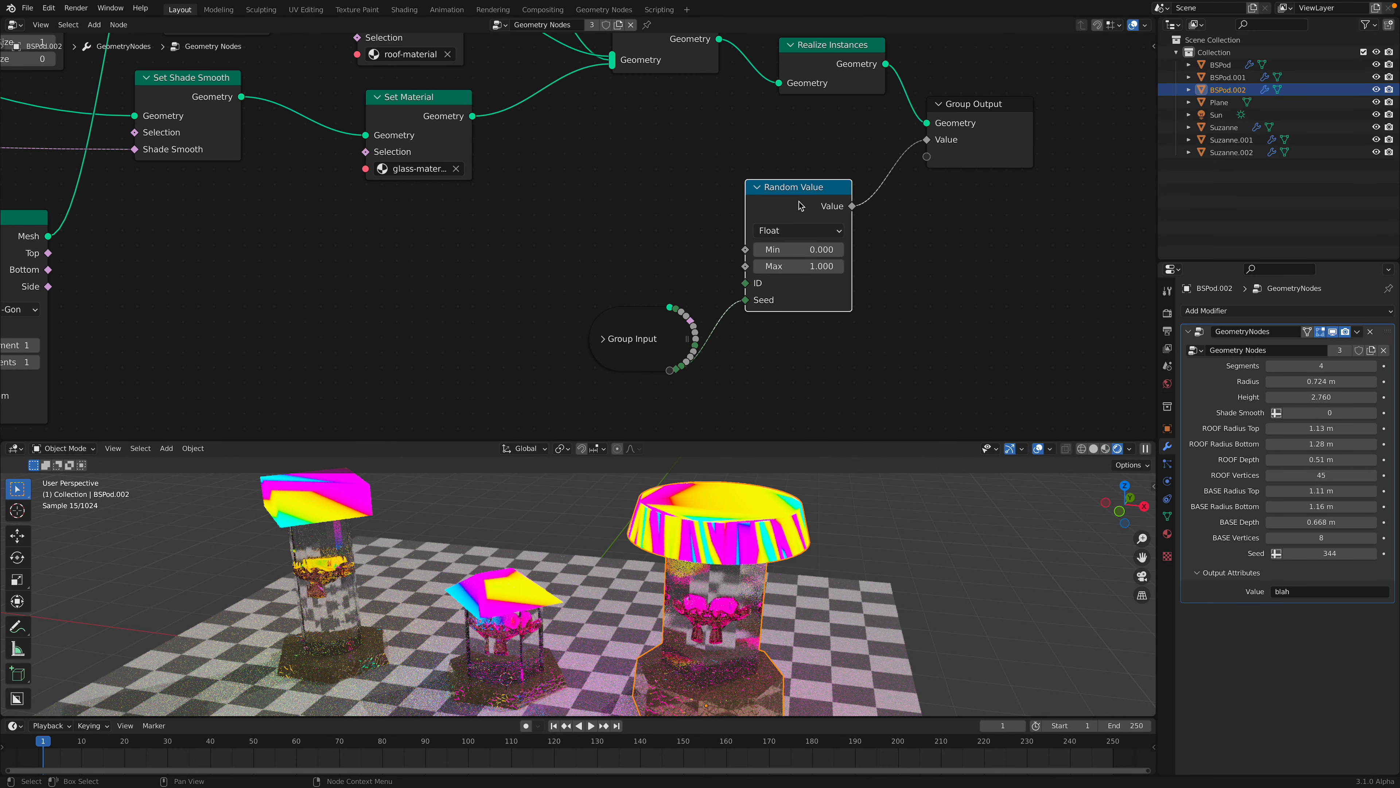
{"action": "left_click_drag", "start_coordinate": [761, 259], "coordinate": [769, 273]}
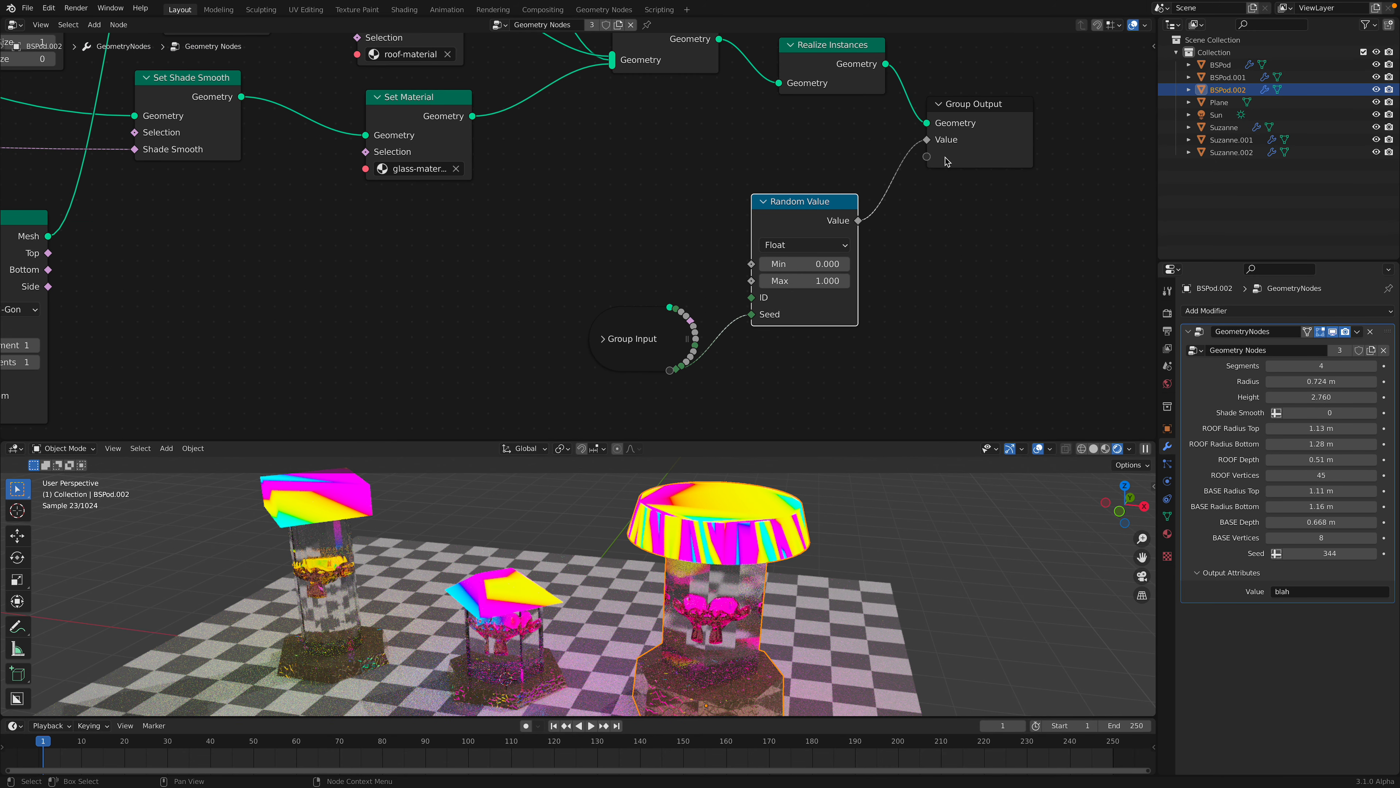
{"action": "left_click_drag", "start_coordinate": [946, 161], "coordinate": [950, 159]}
{"action": "scroll", "coordinate": [951, 176], "scroll_direction": "down", "scroll_amount": 1}
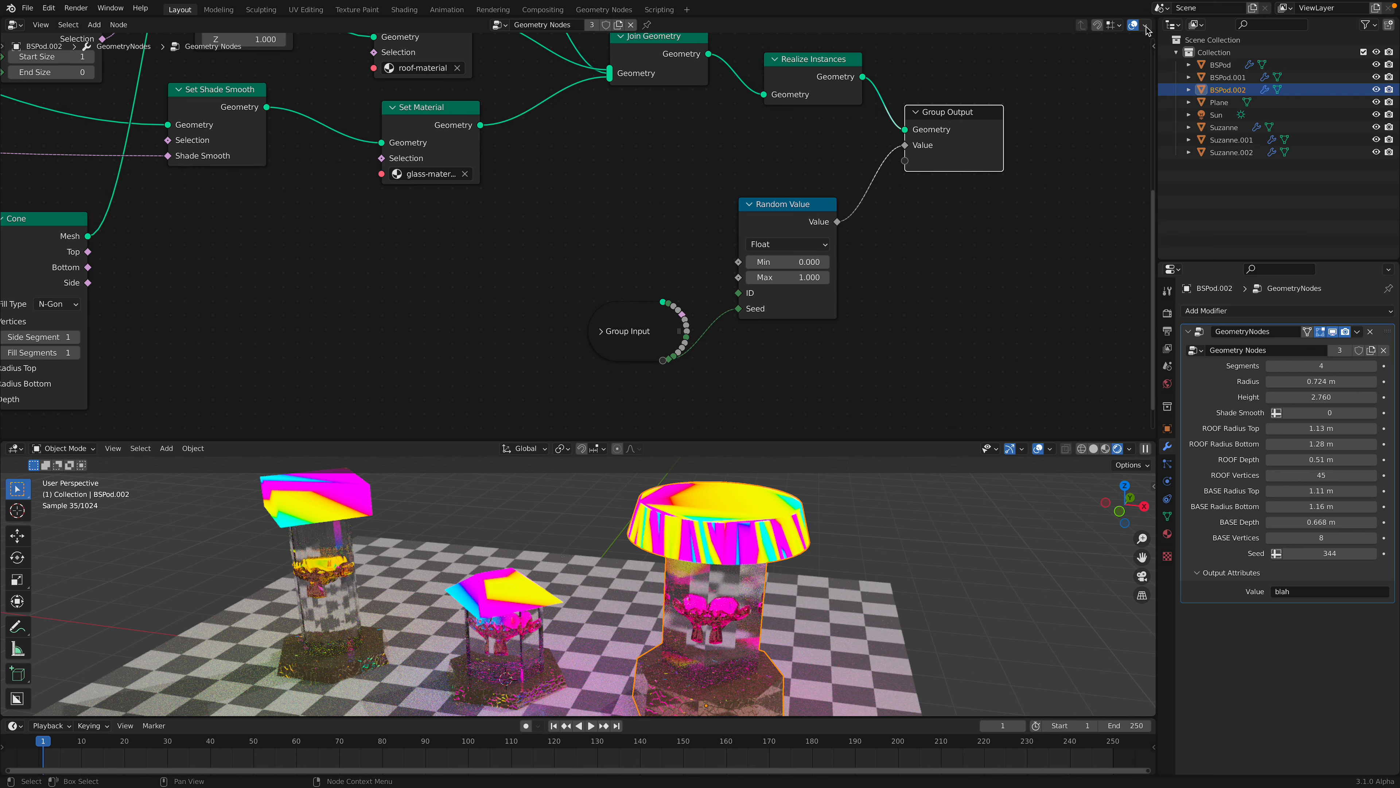
Step: Split the geometry node editor vertically and show BSPod.002's roof-material nodes in a Shader Editor beside it
{"action": "left_click_drag", "start_coordinate": [1152, 19], "coordinate": [689, 33]}
{"action": "left_click", "coordinate": [705, 24]}
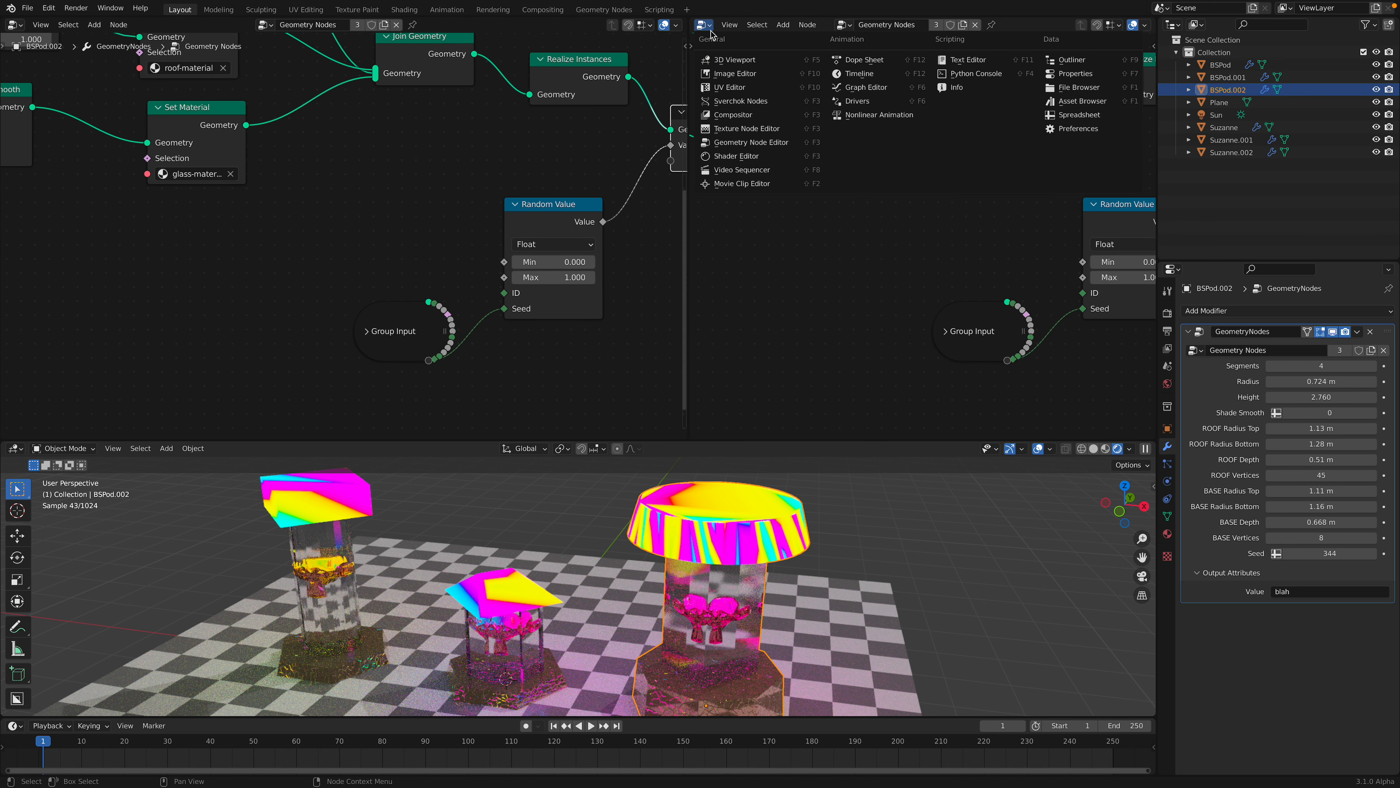
{"action": "left_click", "coordinate": [733, 158]}
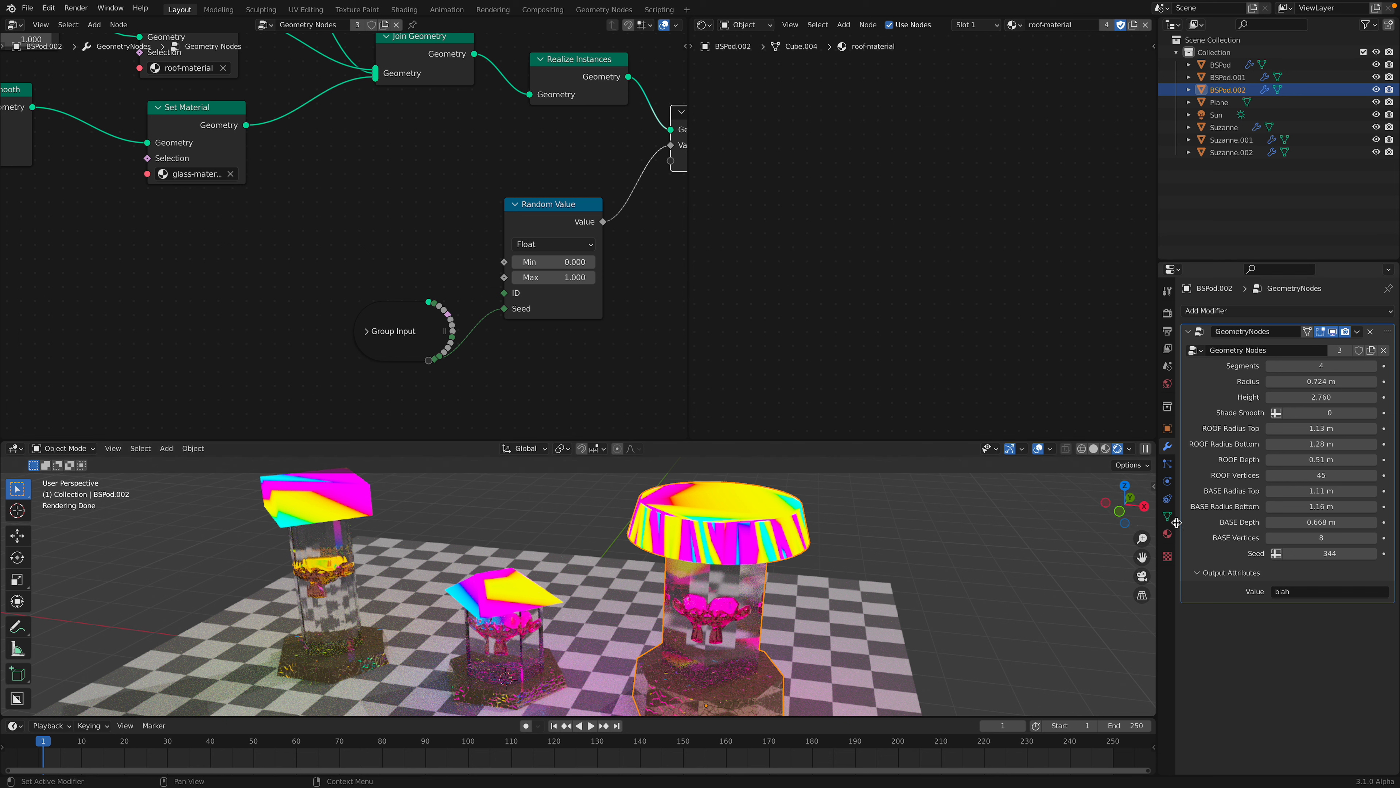
{"action": "left_click", "coordinate": [1167, 534]}
{"action": "key", "text": "Home"}
{"action": "scroll", "coordinate": [976, 229], "scroll_direction": "up", "scroll_amount": 4}
{"action": "left_click_drag", "start_coordinate": [770, 230], "coordinate": [760, 178]}
{"action": "scroll", "coordinate": [756, 190], "scroll_direction": "up", "scroll_amount": 1}
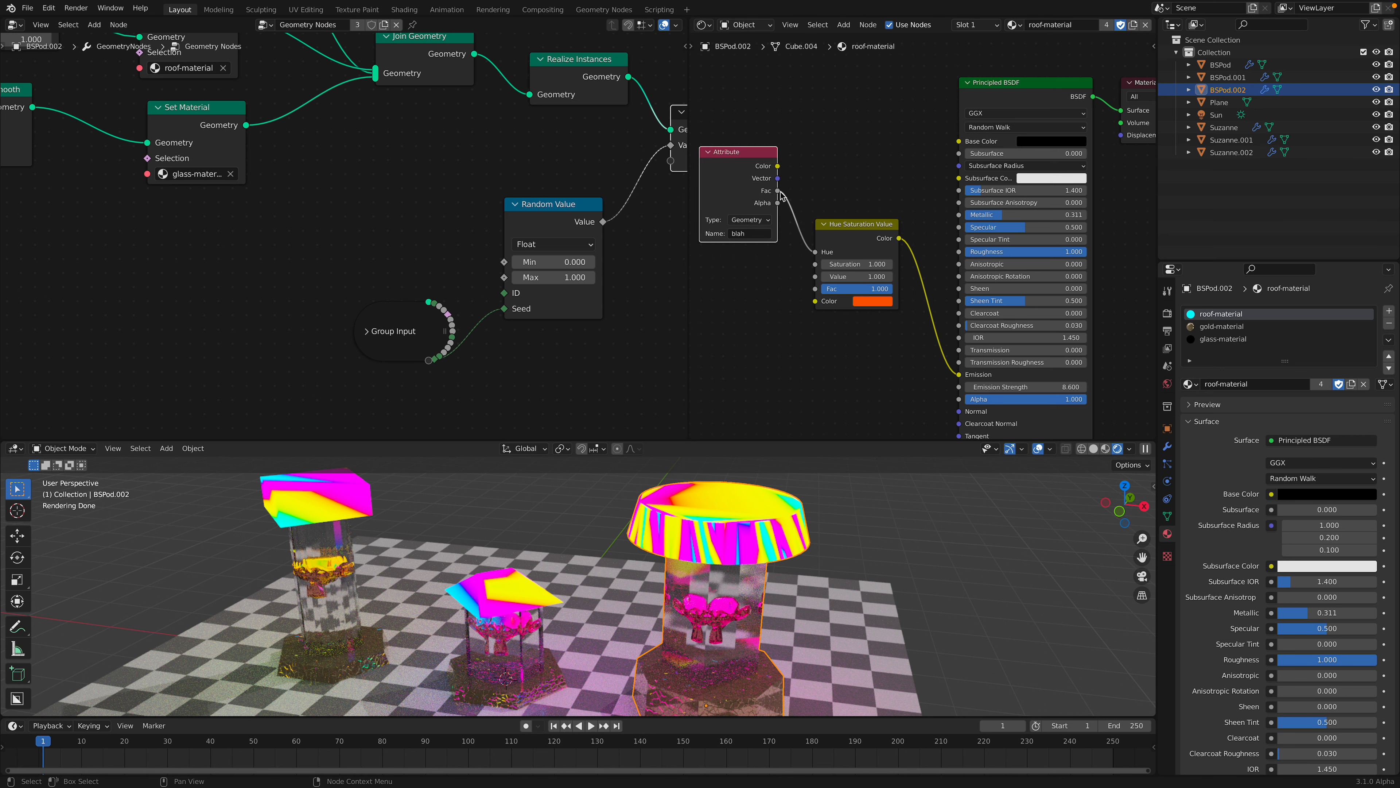
Step: Compare the Group Output's Value attribute name with the Attribute node feeding the Hue Saturation Value node in roof-material
{"action": "middle_click_drag", "start_coordinate": [610, 205], "coordinate": [476, 209]}
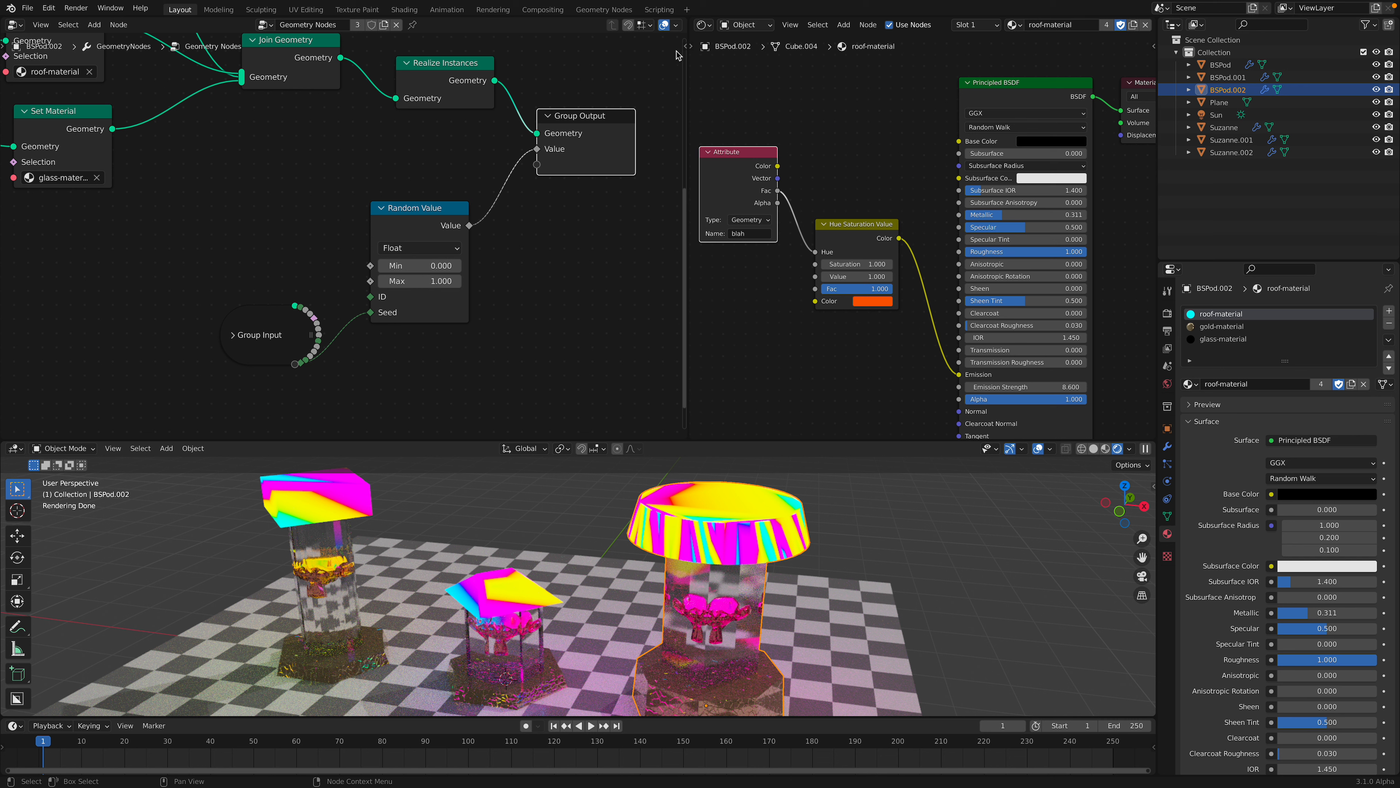
{"action": "left_click", "coordinate": [1167, 446]}
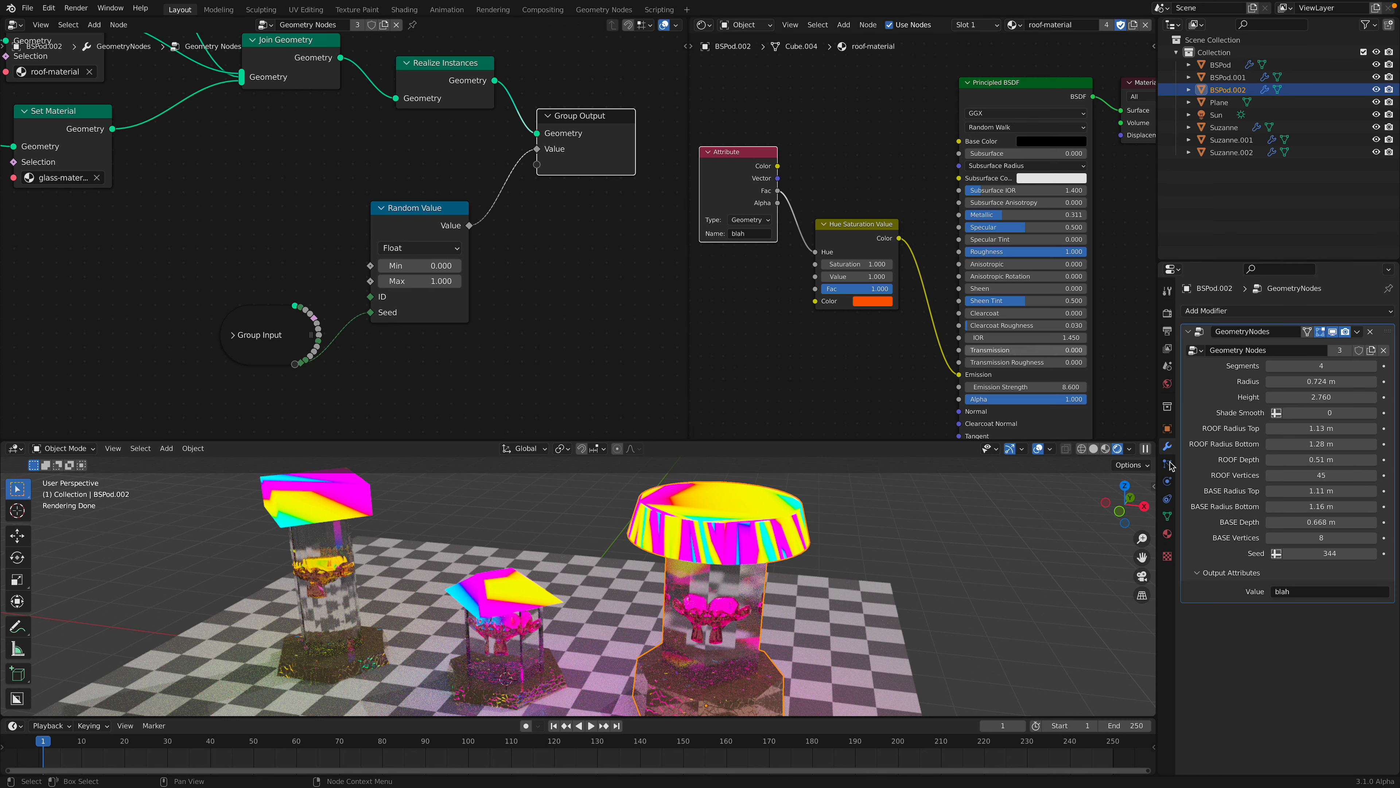
{"action": "left_click", "coordinate": [848, 242]}
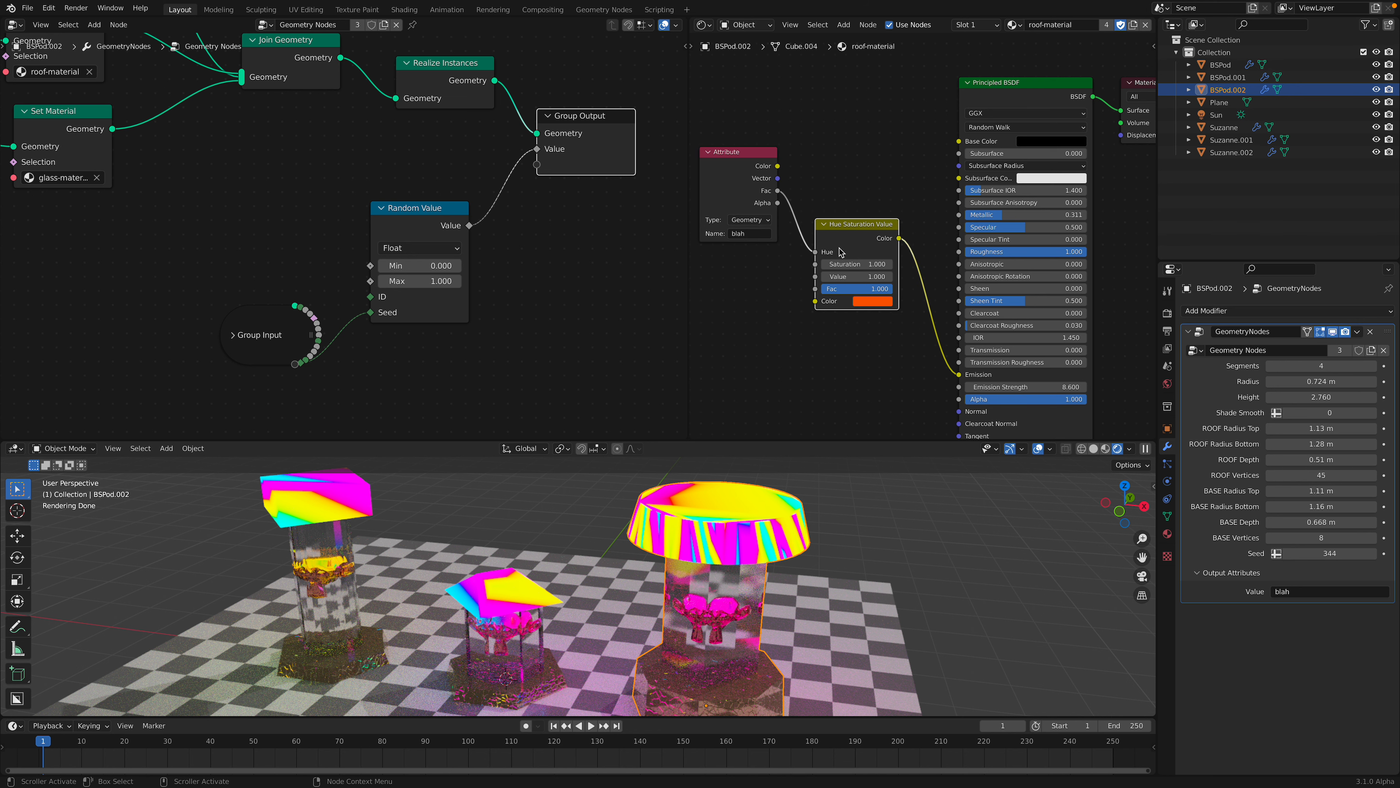
{"action": "middle_click_drag", "start_coordinate": [788, 475], "coordinate": [739, 552]}
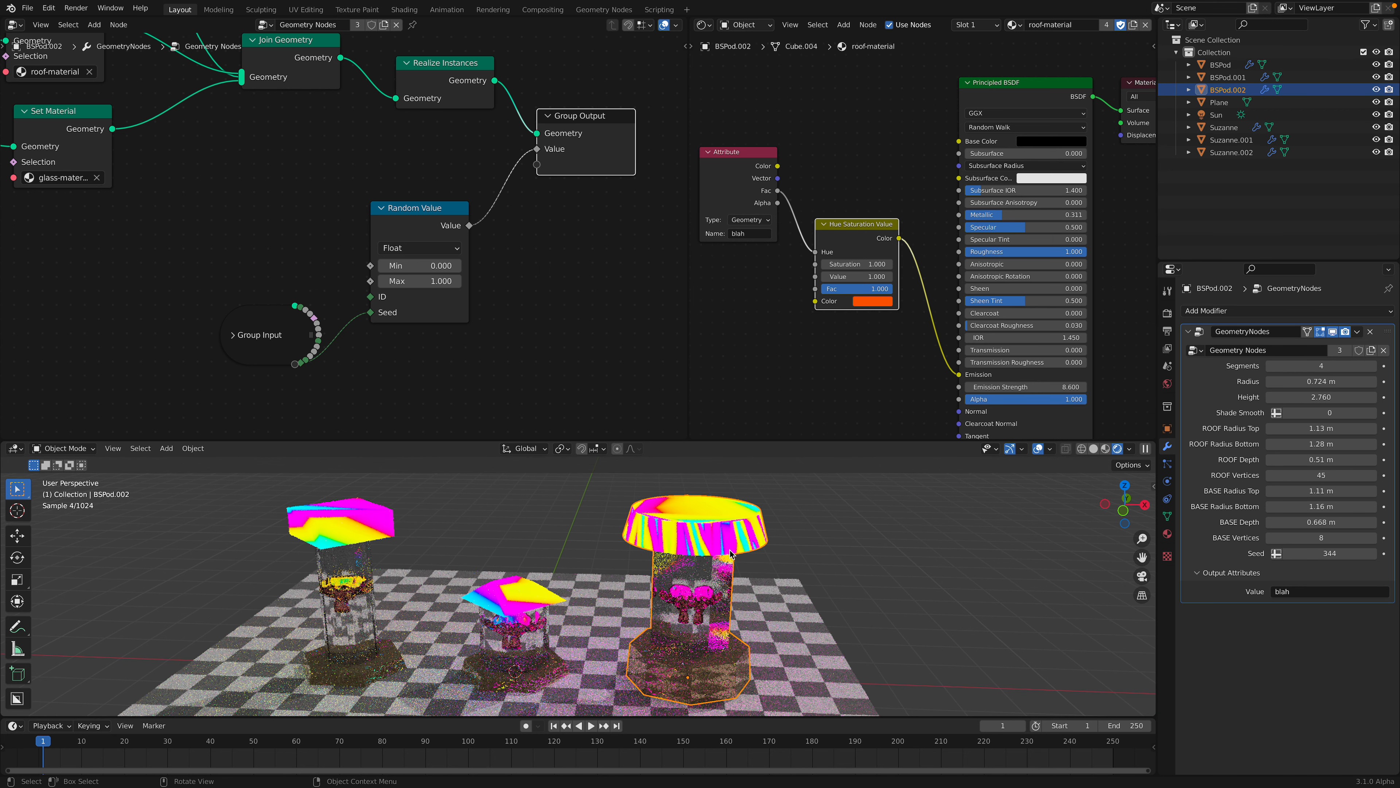
Step: Close the Shader Editor area beside the geometry nodes and examine the node tree back to its Group Input nodes
{"action": "left_click_drag", "start_coordinate": [684, 21], "coordinate": [921, 68]}
{"action": "middle_click_drag", "start_coordinate": [78, 199], "coordinate": [591, 332]}
{"action": "scroll", "coordinate": [343, 207], "scroll_direction": "down", "scroll_amount": 5}
{"action": "scroll", "coordinate": [636, 396], "scroll_direction": "up", "scroll_amount": 3}
{"action": "middle_click_drag", "start_coordinate": [599, 268], "coordinate": [745, 264]}
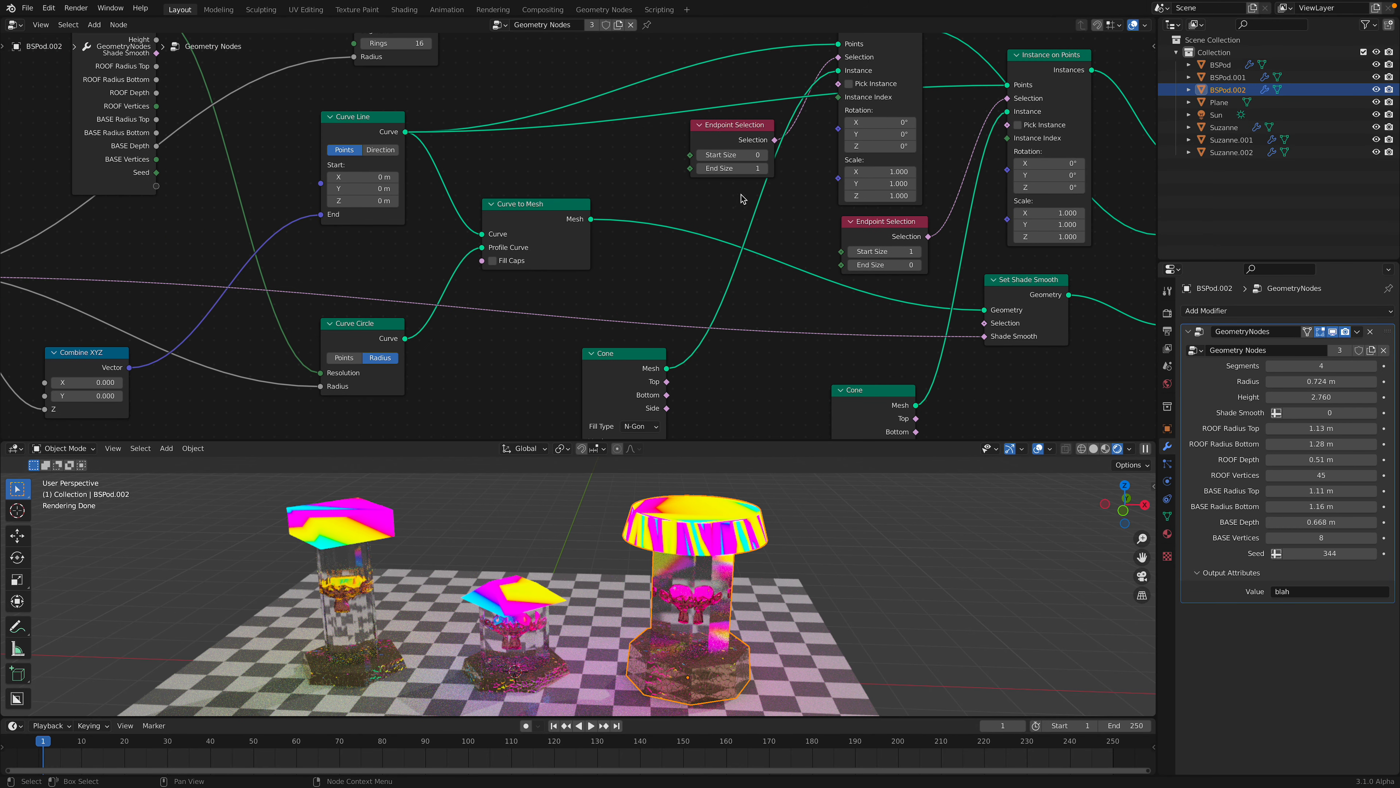
{"action": "scroll", "coordinate": [518, 249], "scroll_direction": "down", "scroll_amount": 2}
{"action": "scroll", "coordinate": [582, 213], "scroll_direction": "down", "scroll_amount": 3}
{"action": "middle_click_drag", "start_coordinate": [572, 231], "coordinate": [625, 264]}
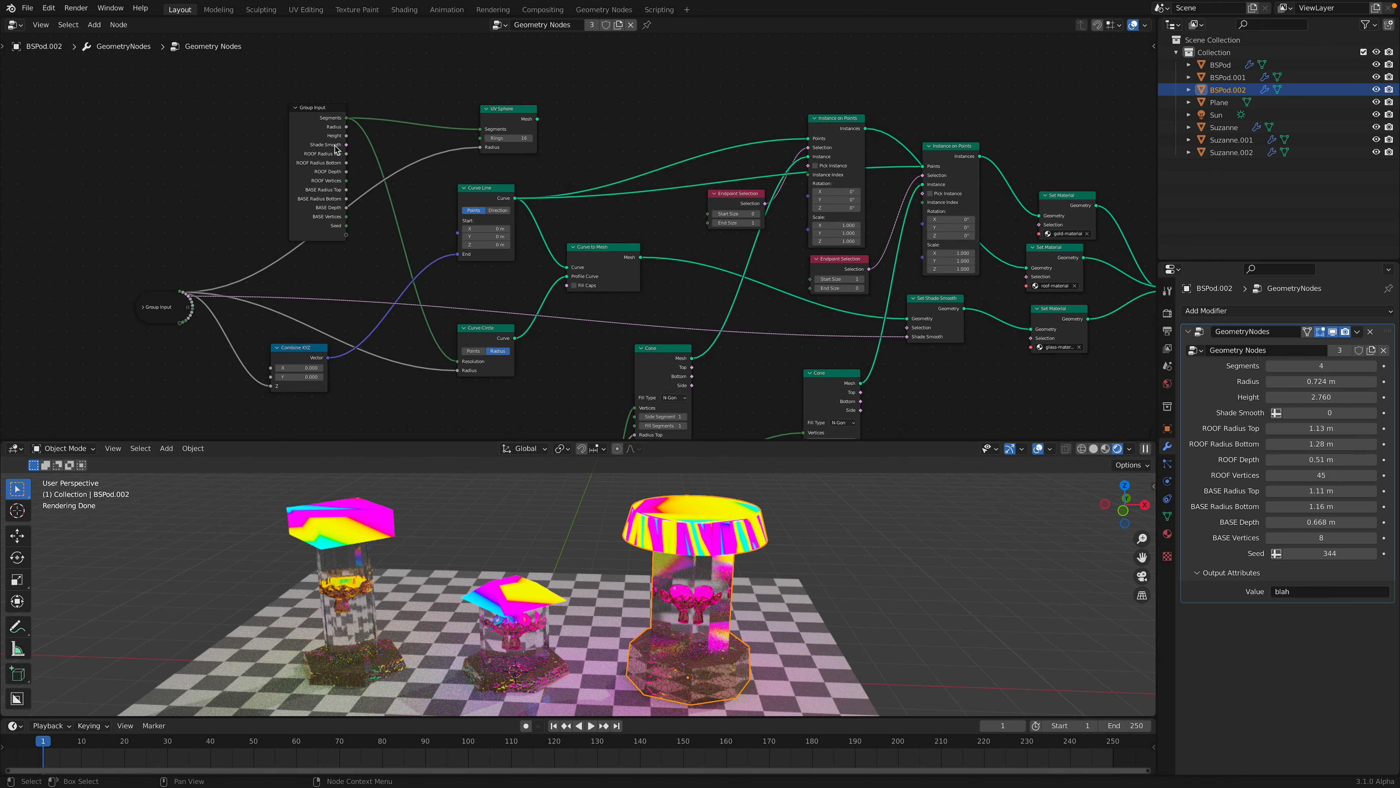
{"action": "left_click_drag", "start_coordinate": [325, 143], "coordinate": [320, 105]}
Step: Set the roof Cone node's Side Segments to 8 and raise its Fill Segments by several steps
{"action": "scroll", "coordinate": [625, 266], "scroll_direction": "up", "scroll_amount": 4}
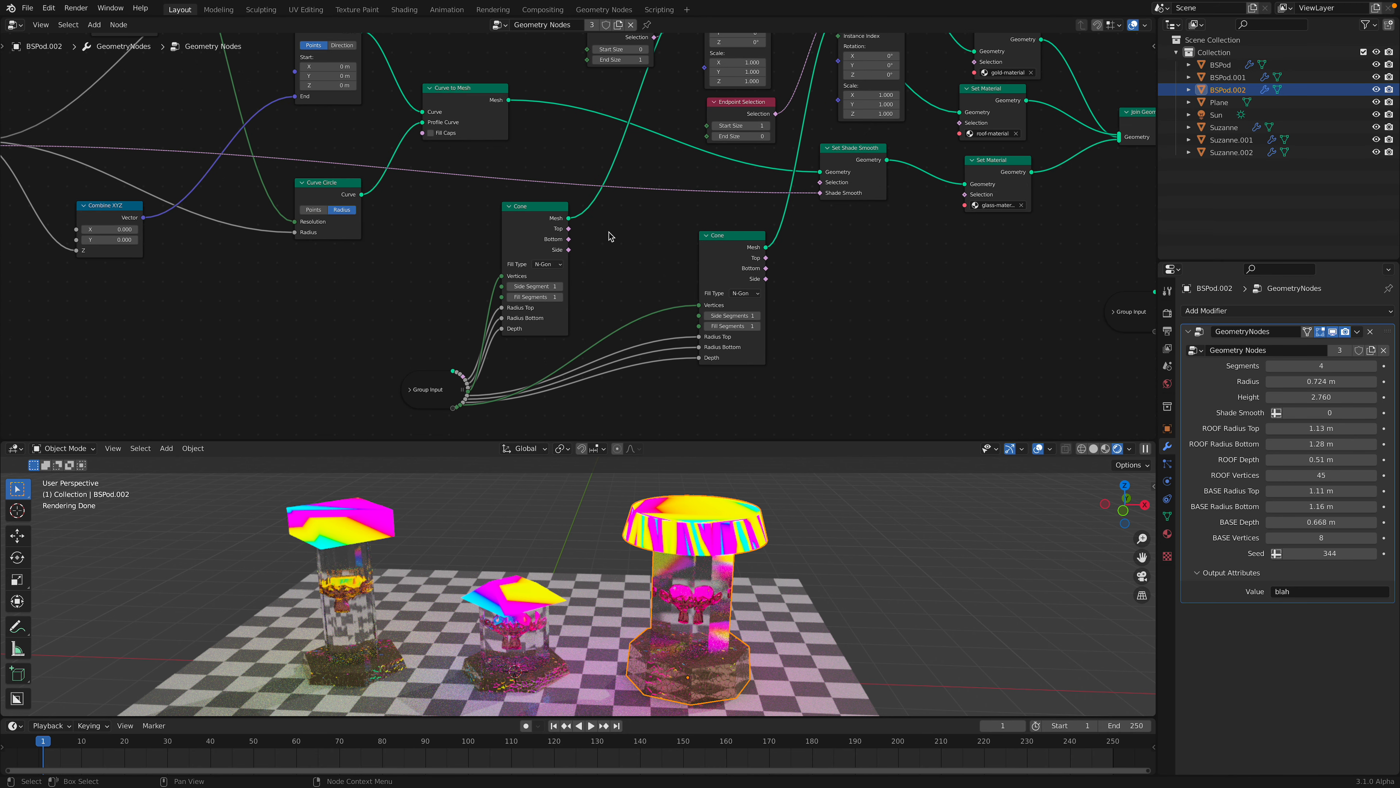
{"action": "scroll", "coordinate": [590, 266], "scroll_direction": "up", "scroll_amount": 1}
{"action": "left_click_drag", "start_coordinate": [536, 324], "coordinate": [556, 323]}
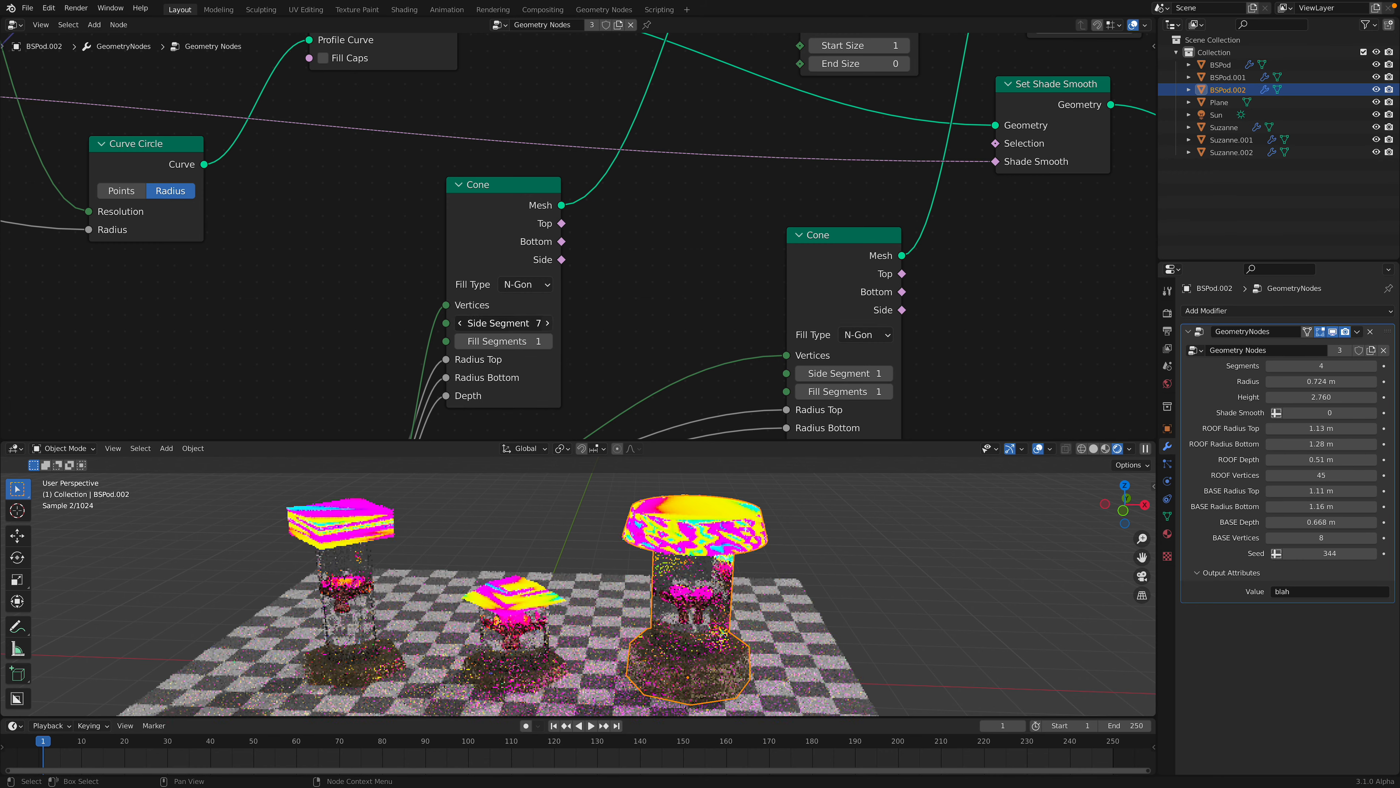
{"action": "scroll", "coordinate": [701, 491], "scroll_direction": "up", "scroll_amount": 4}
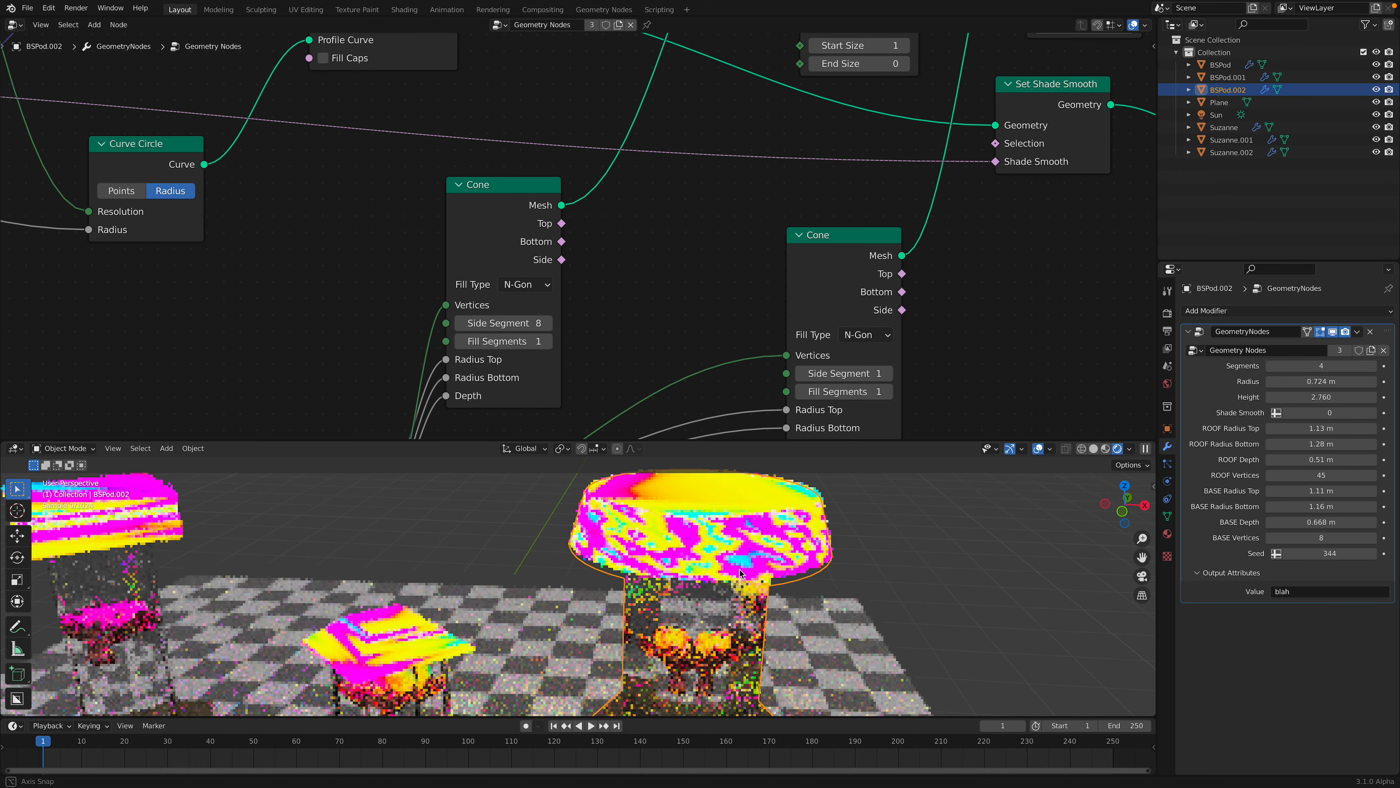
{"action": "left_click", "coordinate": [552, 343]}
{"action": "left_click", "coordinate": [551, 342]}
{"action": "left_click", "coordinate": [552, 342]}
{"action": "left_click", "coordinate": [551, 343]}
Step: Deselect everything, enlarge the 3D viewport into the node editor's space, and view the three pods up close
{"action": "middle_click_drag", "start_coordinate": [889, 528], "coordinate": [587, 535]}
{"action": "left_click", "coordinate": [891, 545]}
{"action": "left_click_drag", "start_coordinate": [711, 439], "coordinate": [707, 194]}
{"action": "scroll", "coordinate": [872, 406], "scroll_direction": "up", "scroll_amount": 5}
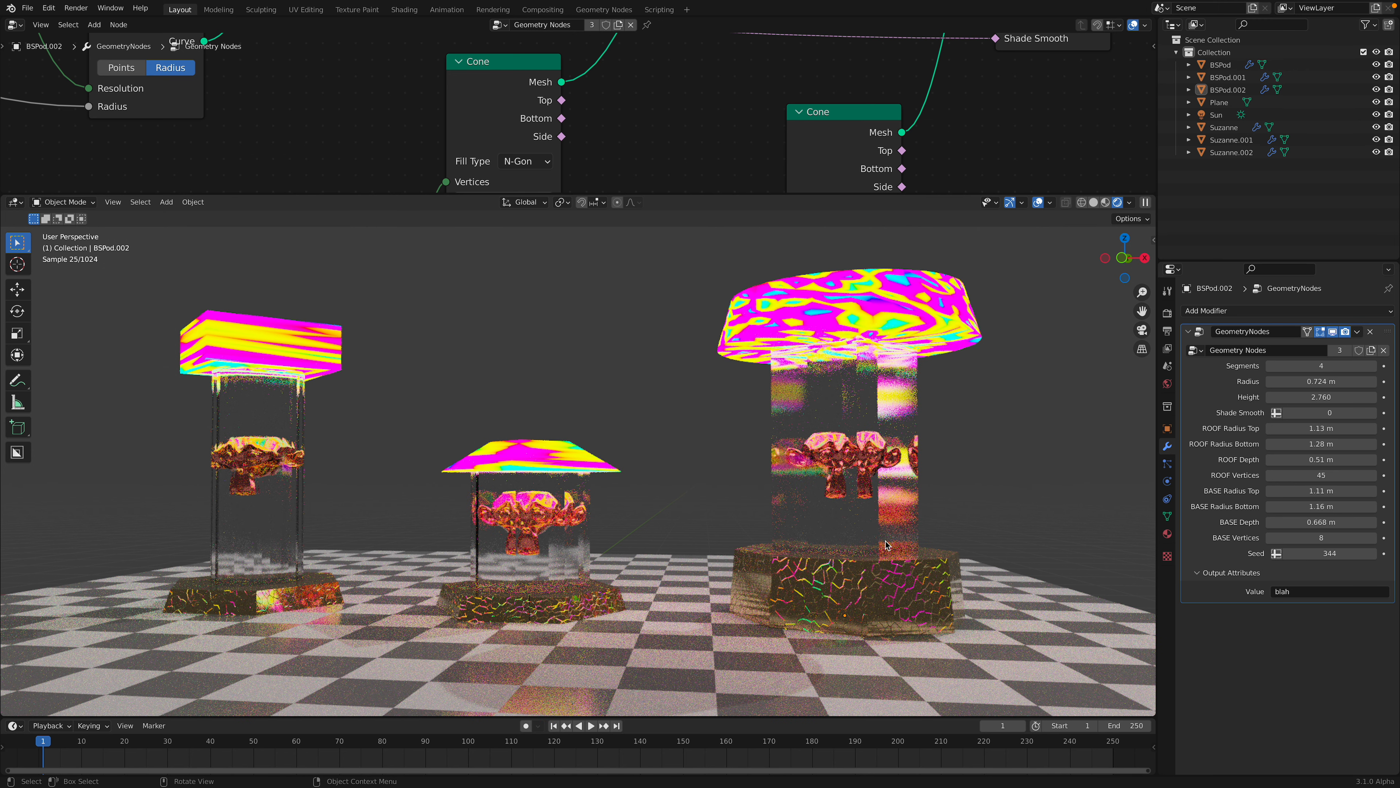
{"action": "middle_click_drag", "start_coordinate": [873, 542], "coordinate": [760, 527]}
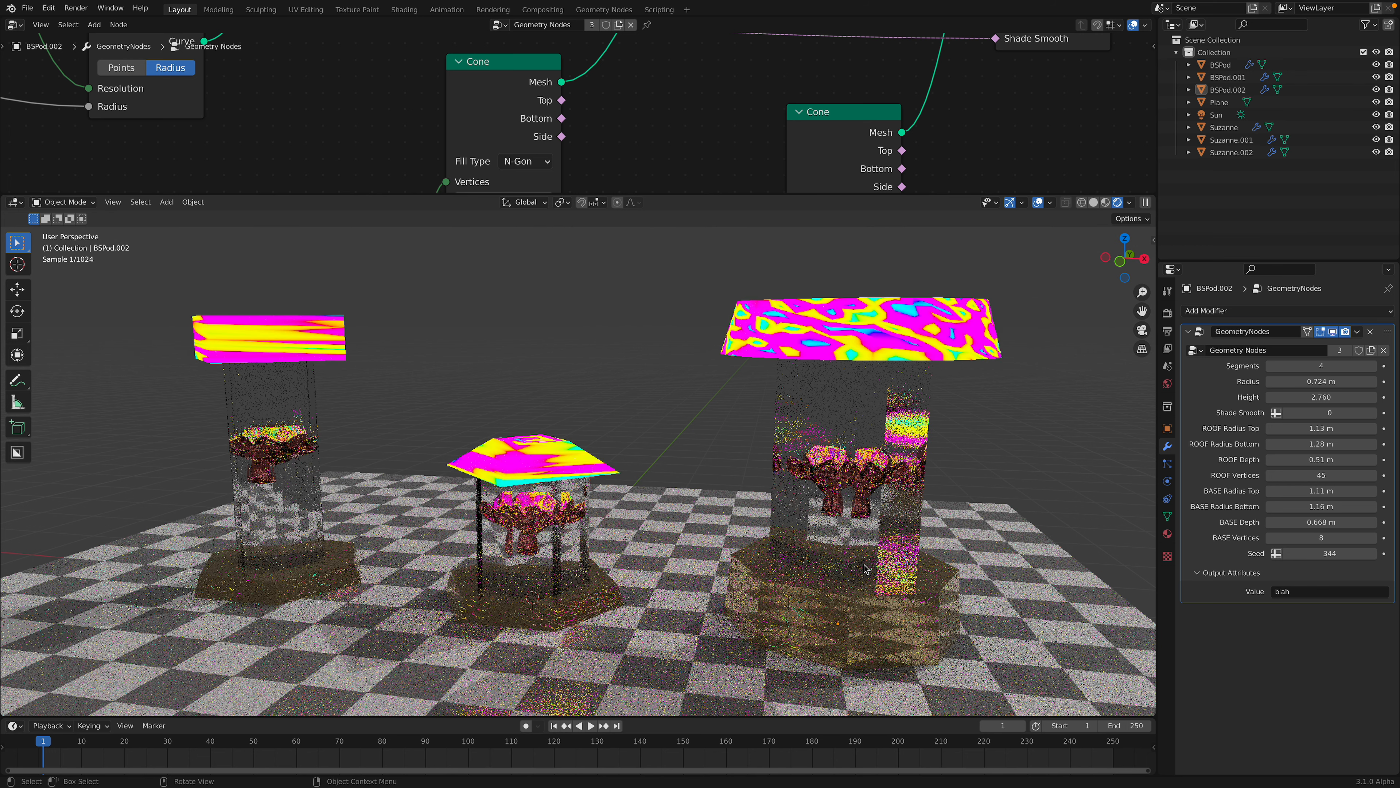
Step: Select the large pod, the Suzanne head inside it and the floor plane in turn to examine the separate scene objects
{"action": "left_click", "coordinate": [777, 416]}
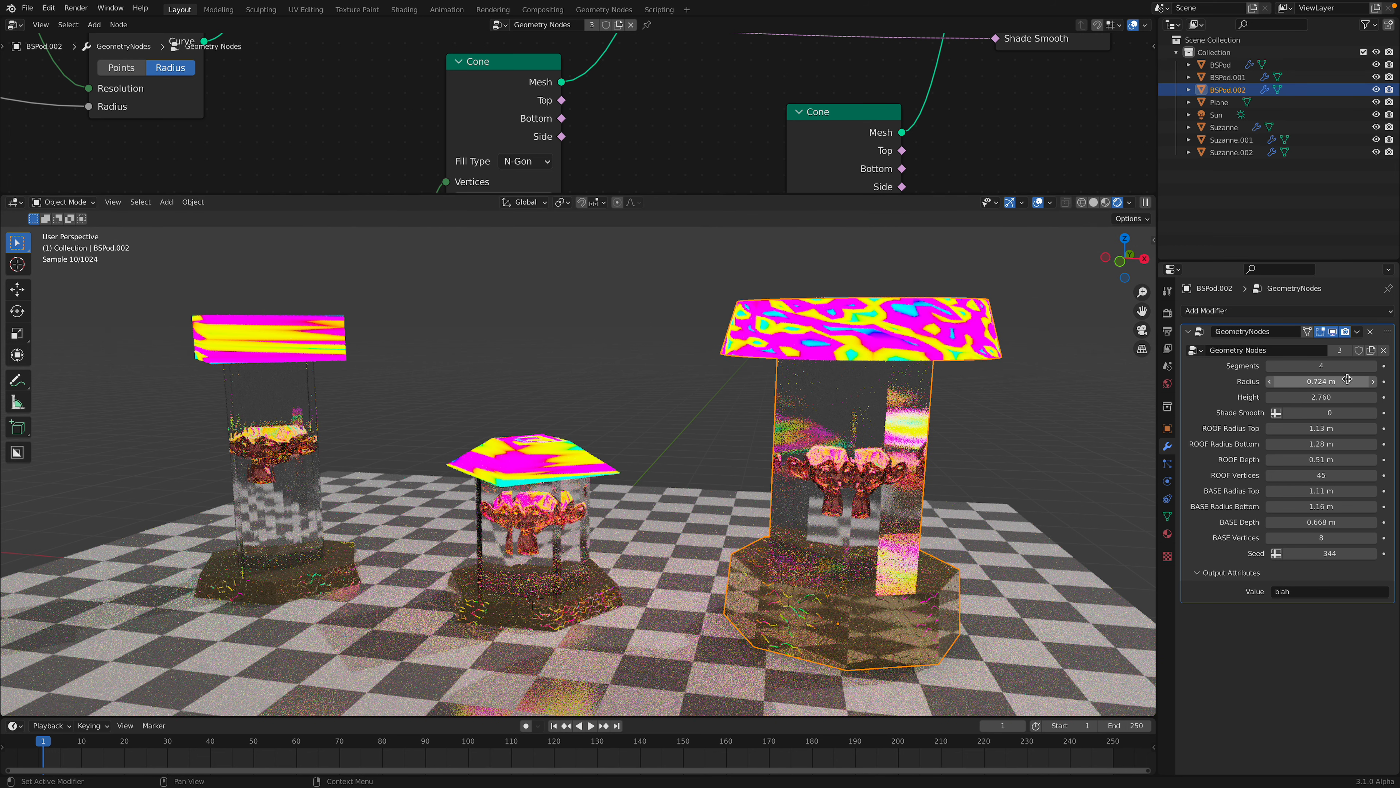
{"action": "left_click", "coordinate": [871, 474]}
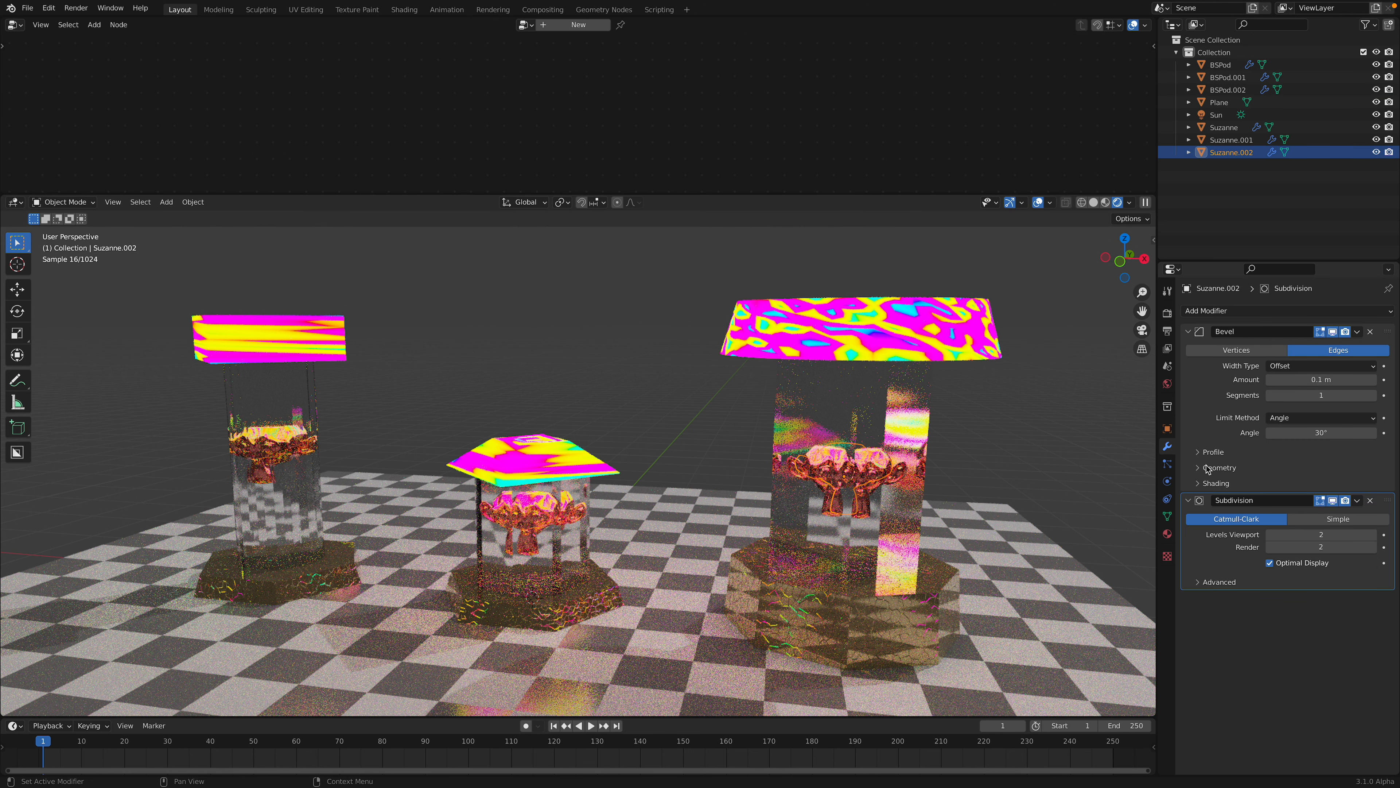
{"action": "left_click", "coordinate": [894, 480]}
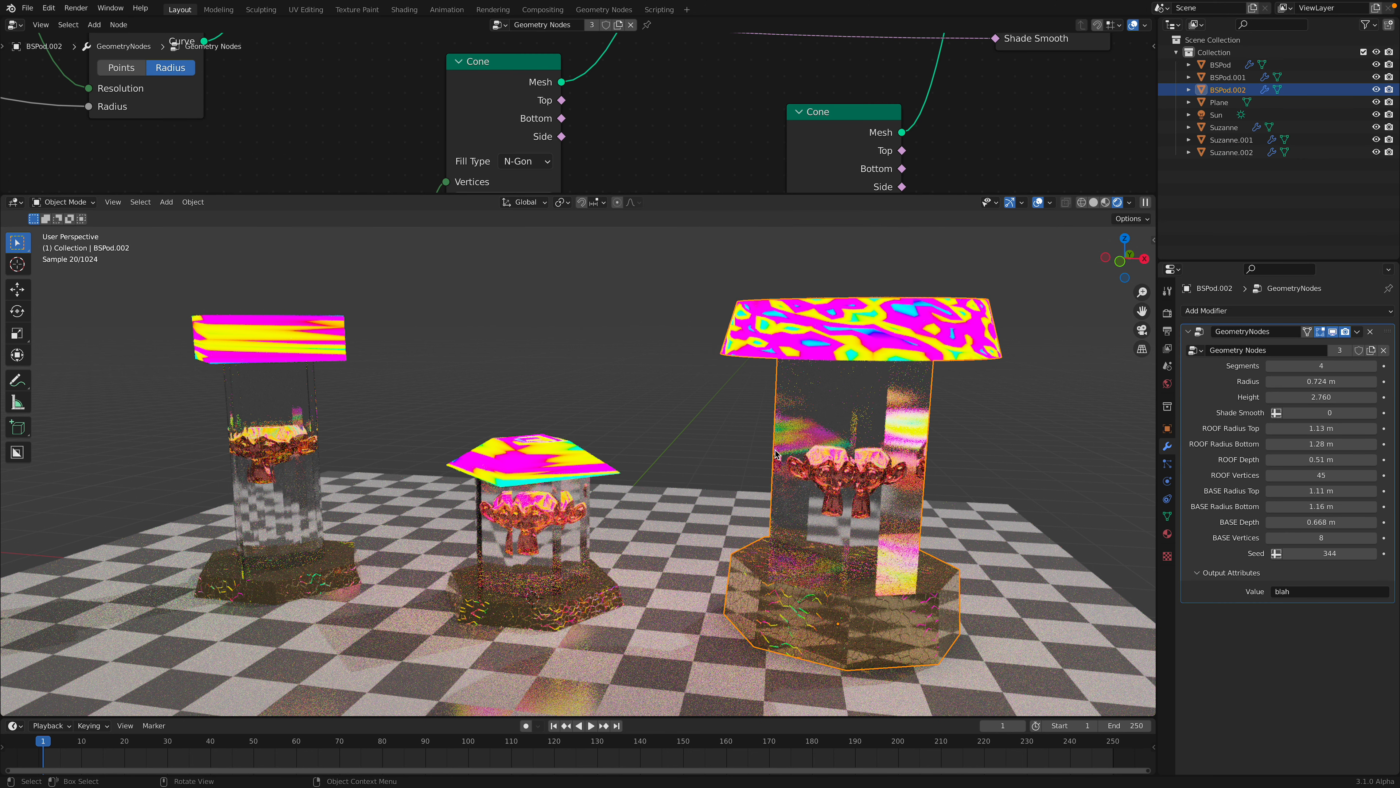
{"action": "left_click", "coordinate": [600, 470]}
{"action": "left_click", "coordinate": [601, 640]}
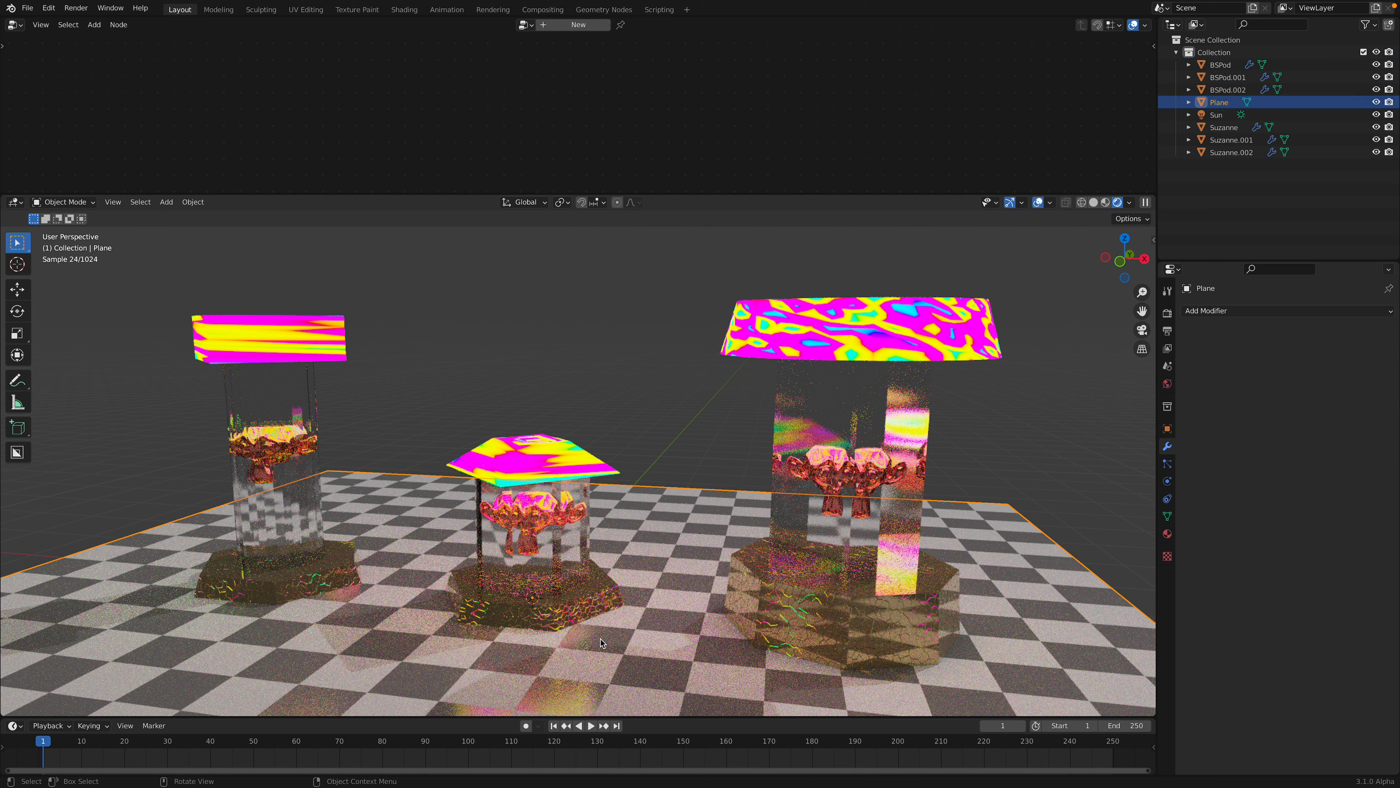
{"action": "left_click", "coordinate": [800, 472]}
{"action": "left_click", "coordinate": [858, 473]}
Step: Set the large pod BSPod.002's Segments to 24 and its Shade Smooth to 1 in the Geometry Nodes modifier
{"action": "left_click", "coordinate": [863, 372]}
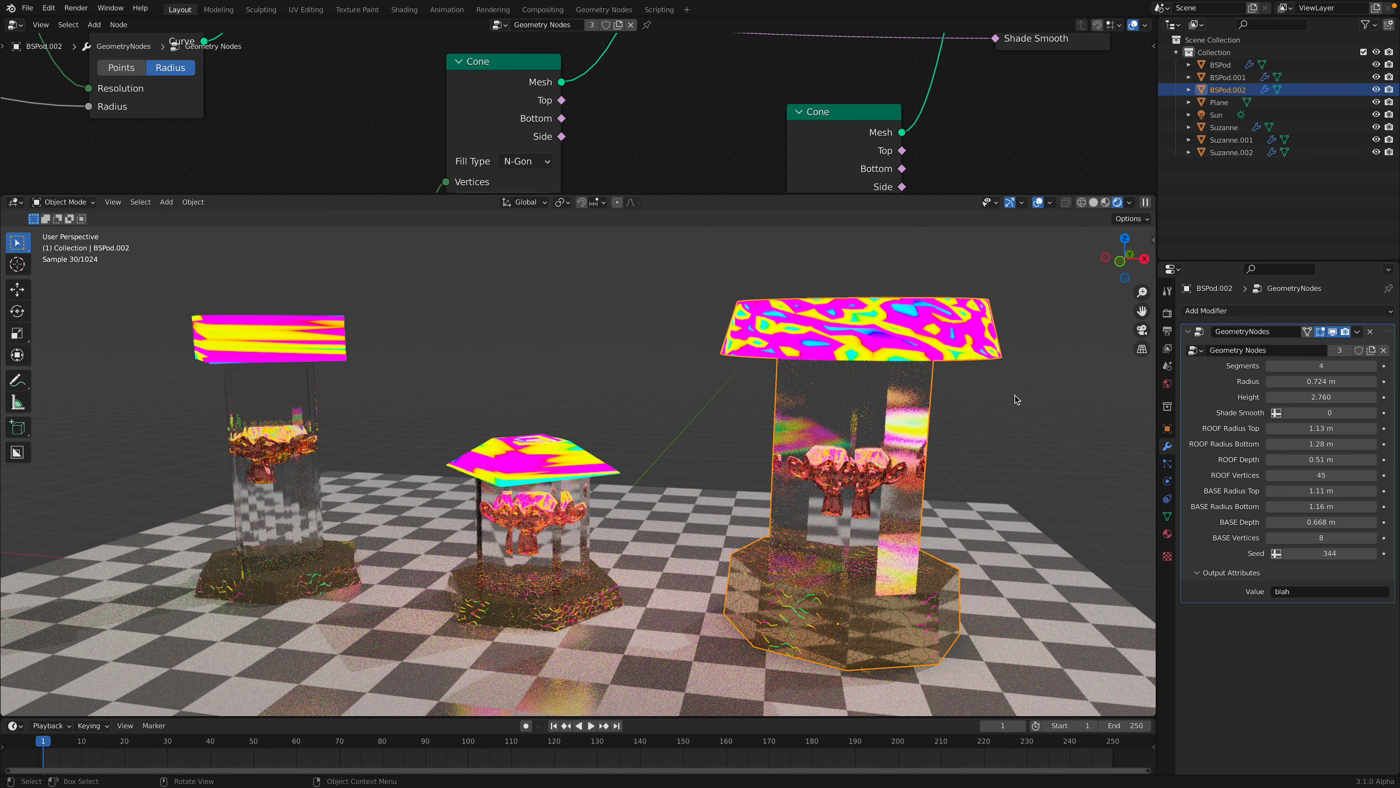
{"action": "middle_click_drag", "start_coordinate": [952, 436], "coordinate": [958, 448]}
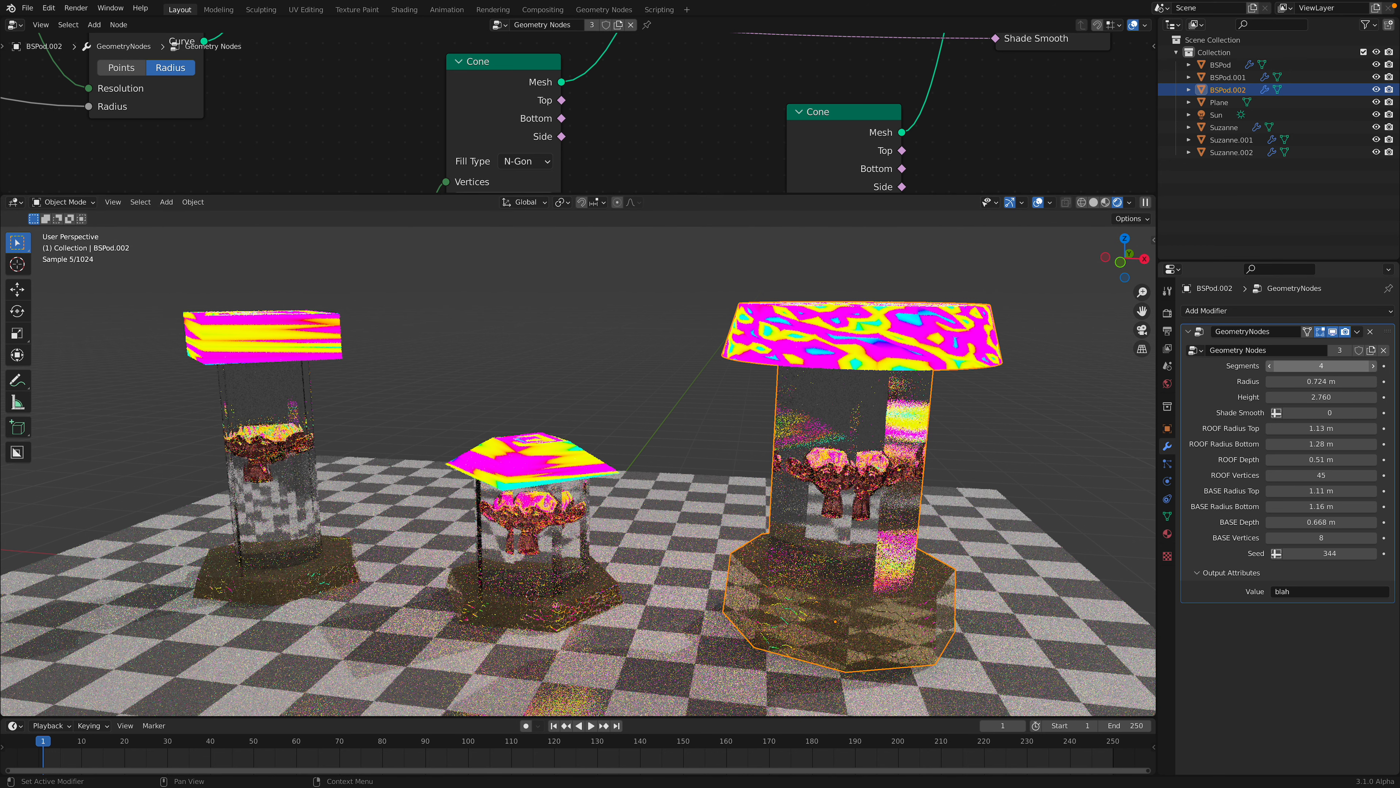
{"action": "left_click_drag", "start_coordinate": [1321, 366], "coordinate": [1350, 366]}
{"action": "middle_click_drag", "start_coordinate": [886, 432], "coordinate": [882, 417]}
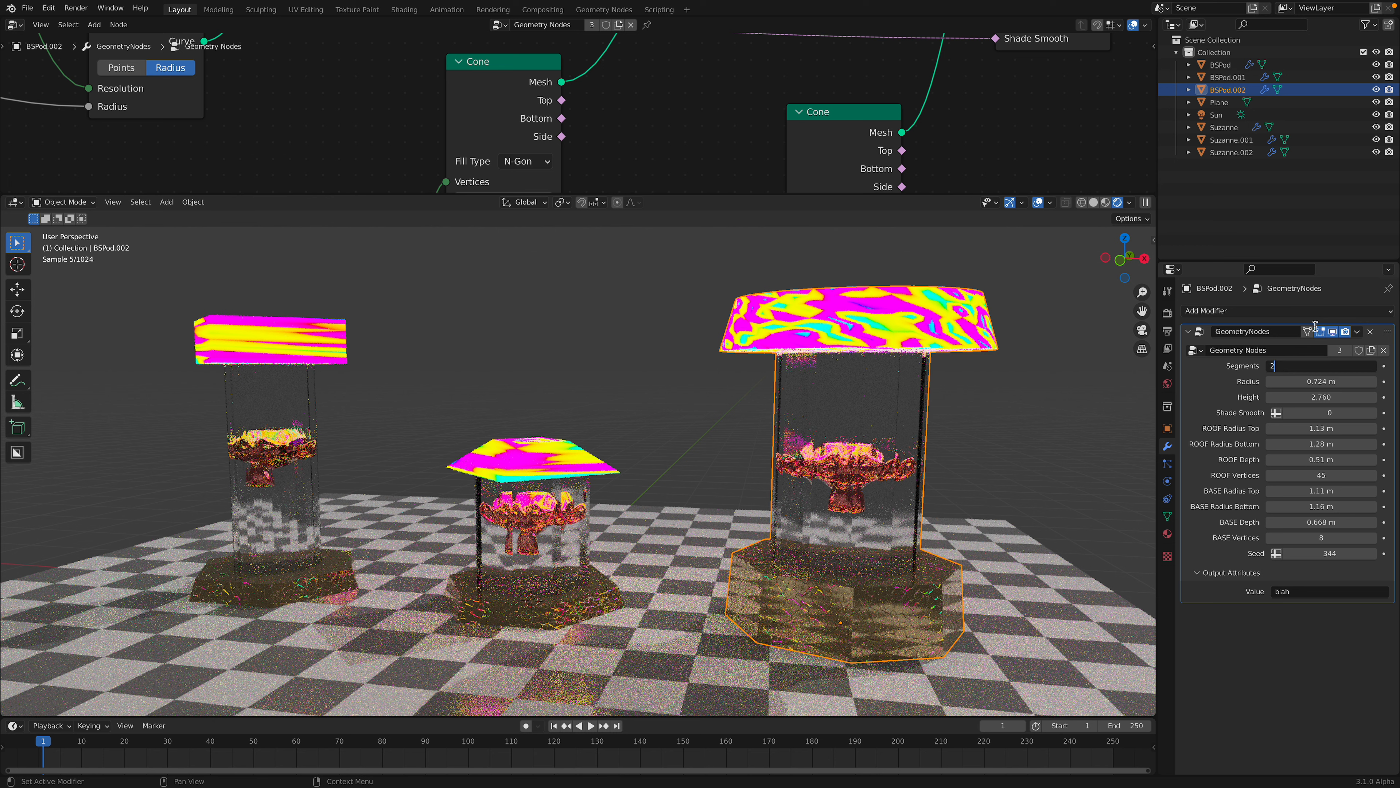
{"action": "type", "text": "24"}
{"action": "key", "text": "Return"}
{"action": "left_click_drag", "start_coordinate": [1307, 413], "coordinate": [1334, 412]}
{"action": "left_click", "coordinate": [992, 450]}
{"action": "scroll", "coordinate": [986, 457], "scroll_direction": "up", "scroll_amount": 5}
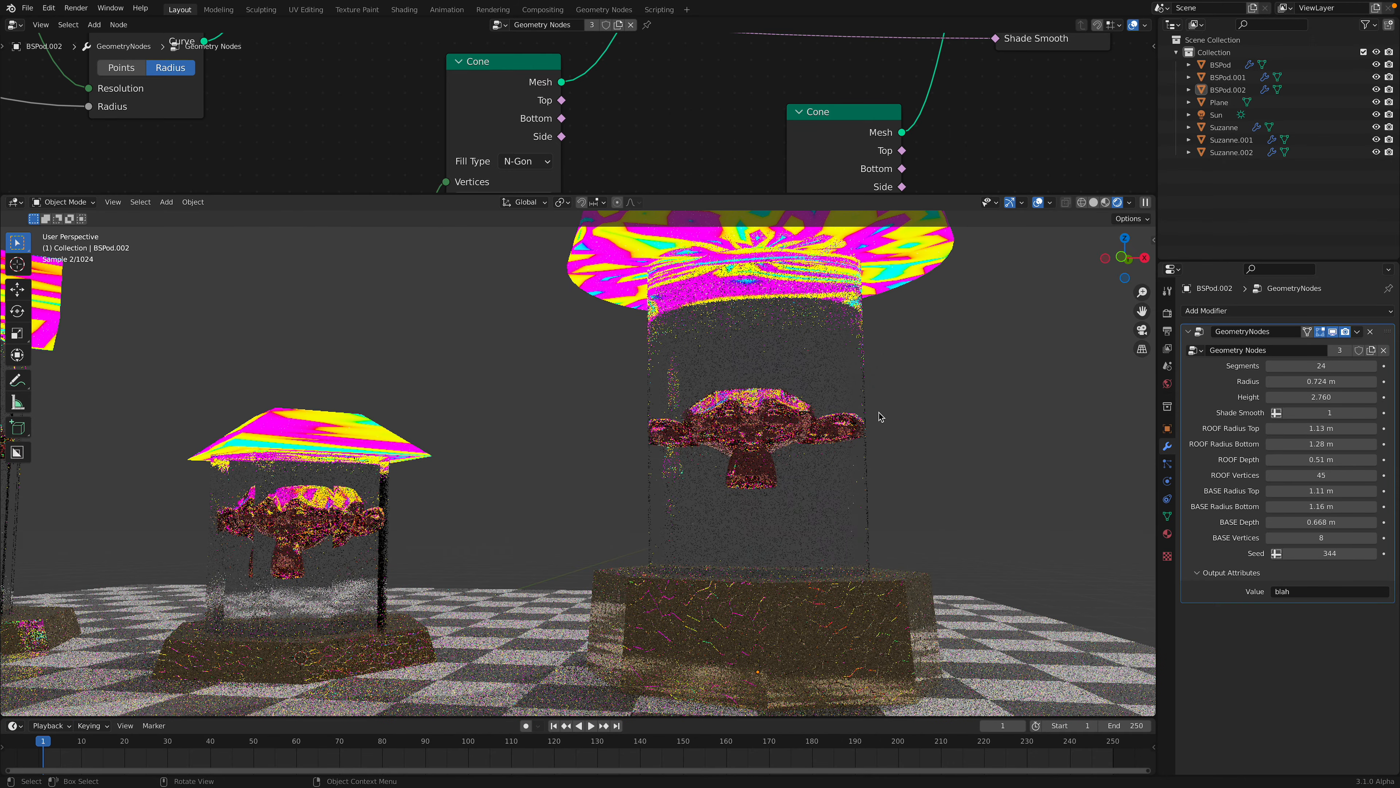
Step: Set the small middle pod BSPod's Segments to 4 in the Geometry Nodes modifier
{"action": "scroll", "coordinate": [582, 410], "scroll_direction": "down", "scroll_amount": 2}
{"action": "middle_click_drag", "start_coordinate": [581, 410], "coordinate": [571, 448]}
{"action": "left_click", "coordinate": [571, 471]}
{"action": "scroll", "coordinate": [571, 447], "scroll_direction": "up", "scroll_amount": 3}
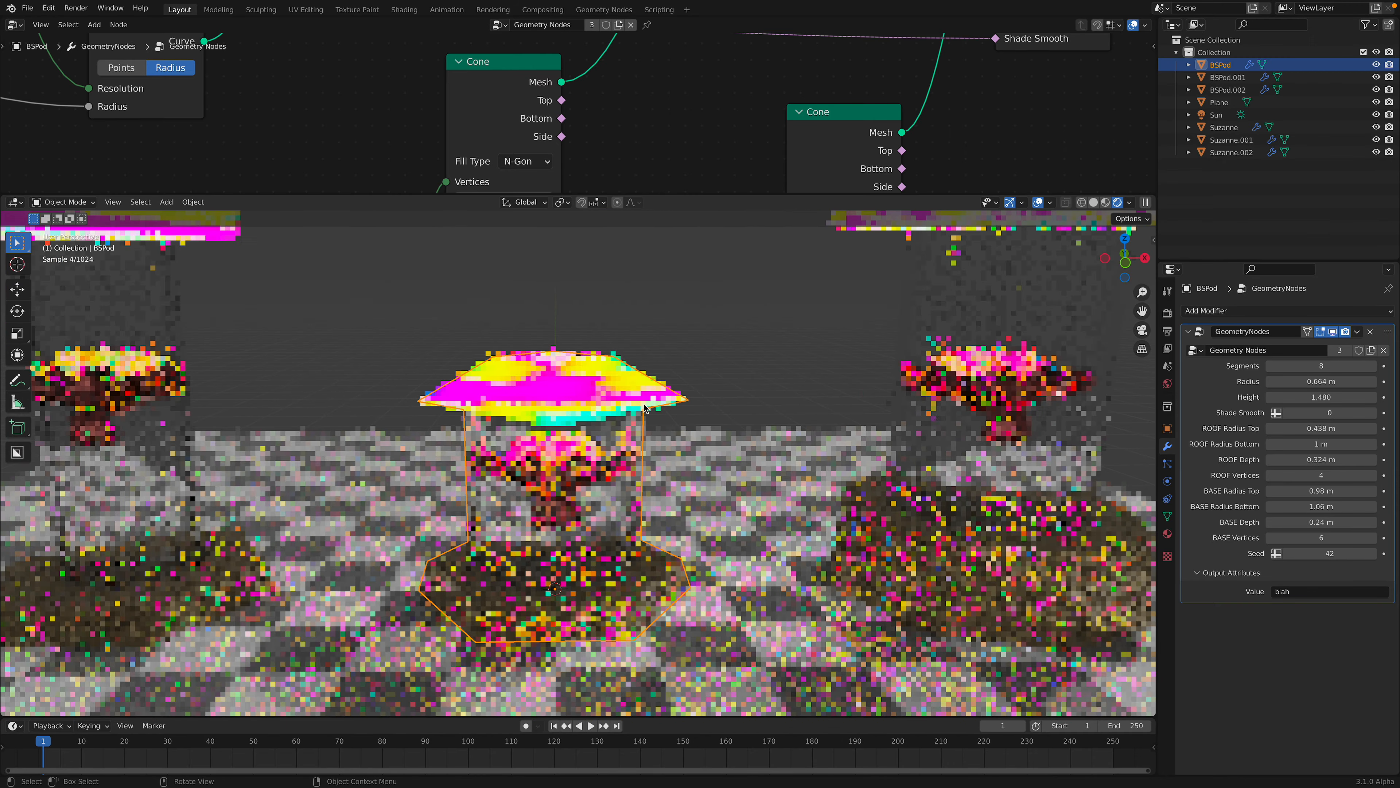
{"action": "left_click", "coordinate": [1307, 366]}
{"action": "type", "text": "4"}
{"action": "key", "text": "Return"}
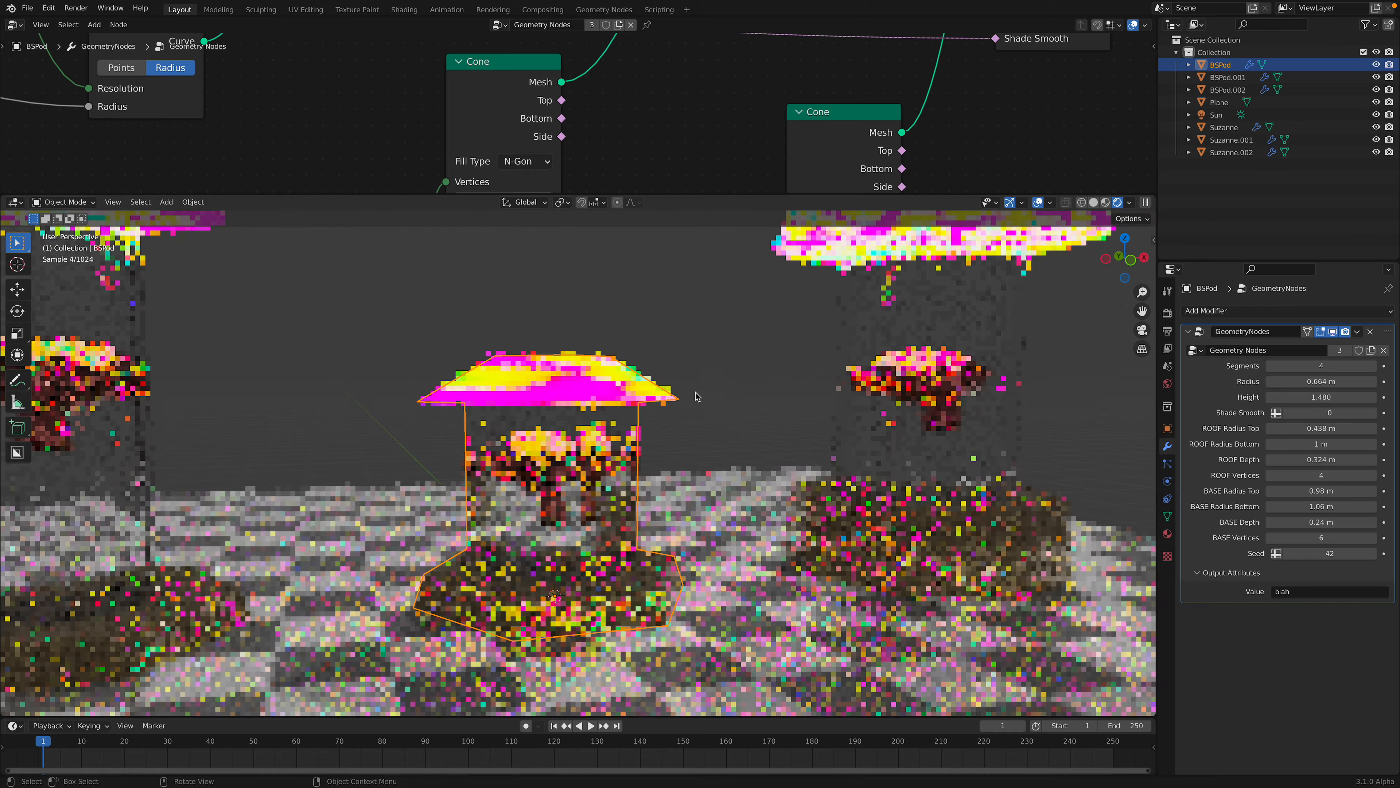
{"action": "scroll", "coordinate": [621, 413], "scroll_direction": "up", "scroll_amount": 6}
{"action": "scroll", "coordinate": [621, 412], "scroll_direction": "down", "scroll_amount": 6}
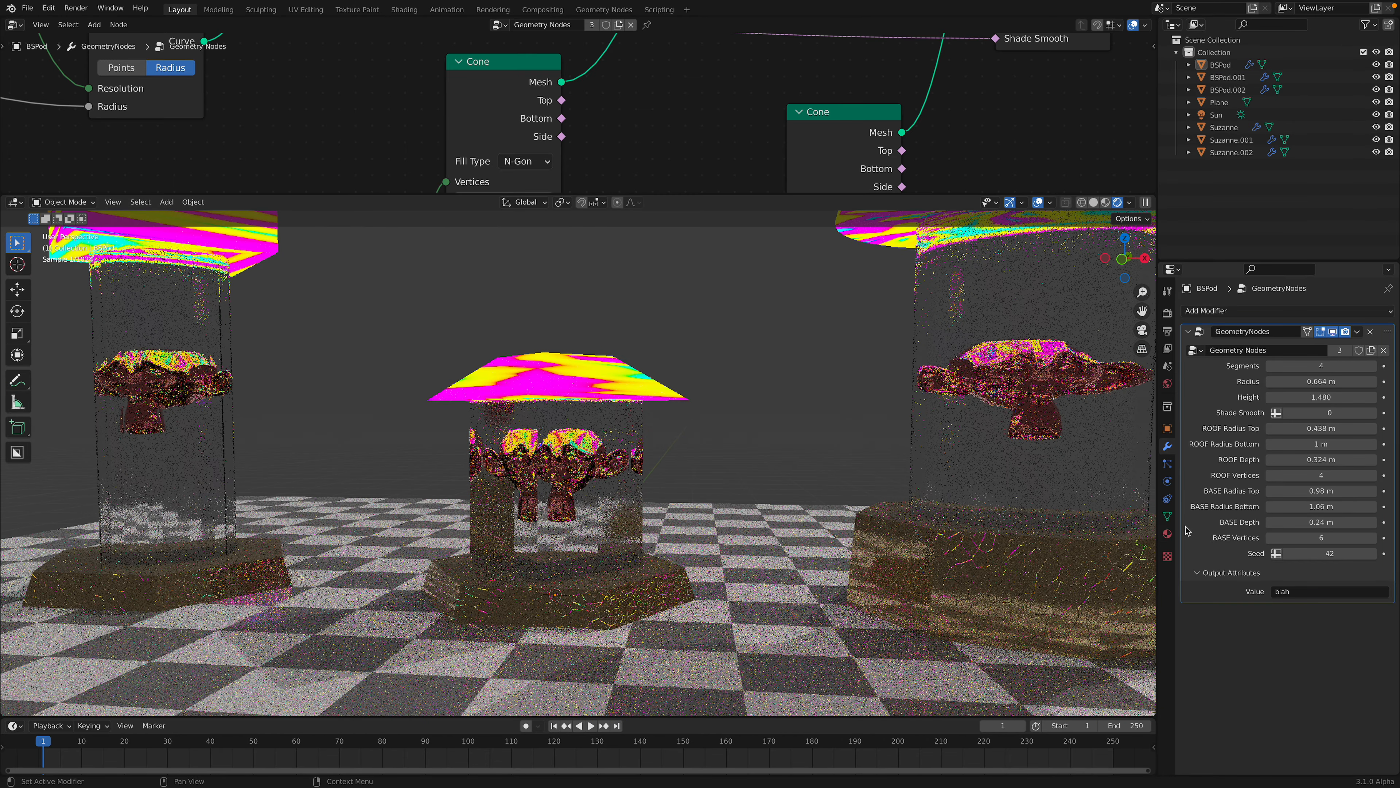
Step: Select BSPod.002 and show its roof-material nodes in a taller node area switched to the Shader Editor
{"action": "left_click", "coordinate": [1168, 533]}
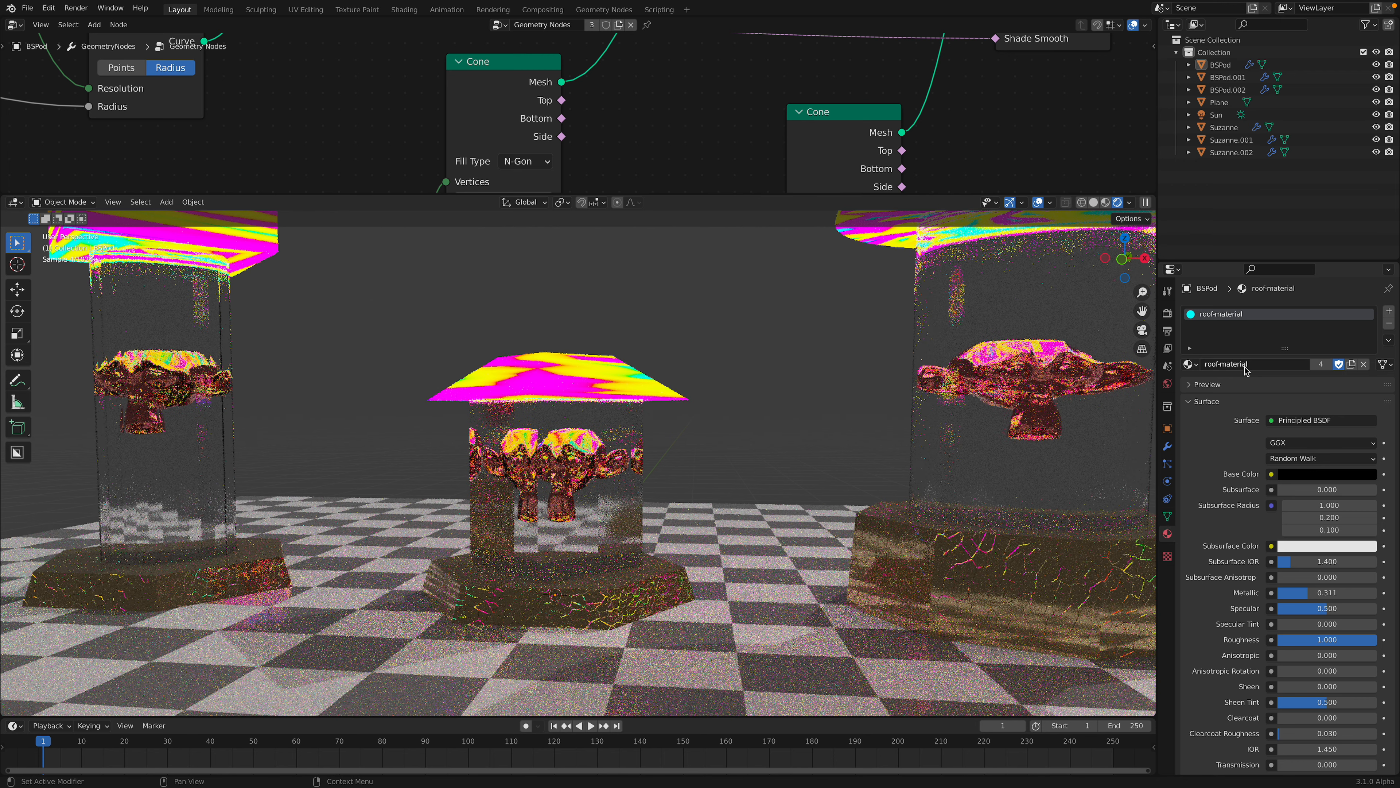
{"action": "scroll", "coordinate": [904, 353], "scroll_direction": "down", "scroll_amount": 3}
{"action": "left_click", "coordinate": [894, 343]}
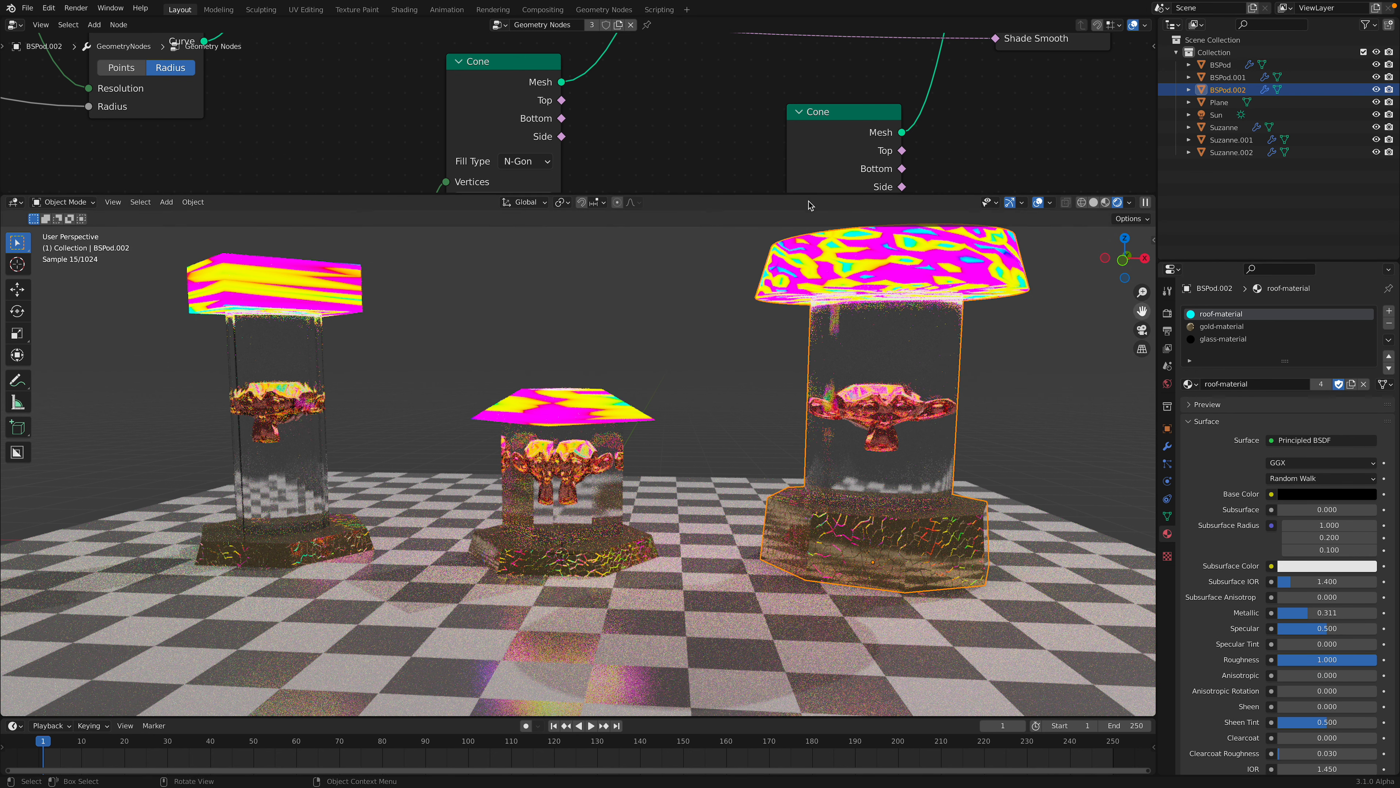
{"action": "left_click", "coordinate": [15, 25]}
{"action": "left_click", "coordinate": [55, 159]}
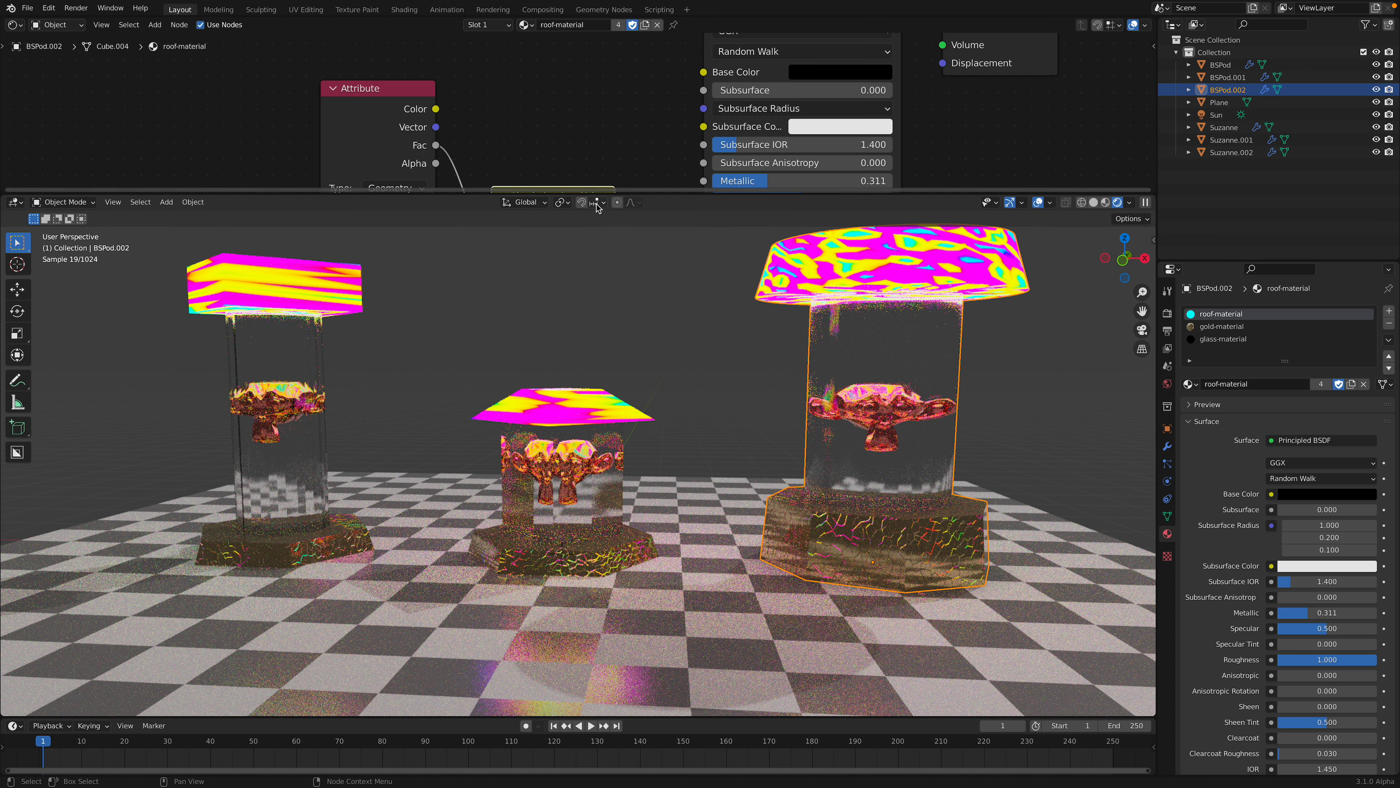
{"action": "left_click_drag", "start_coordinate": [602, 193], "coordinate": [601, 293]}
{"action": "scroll", "coordinate": [584, 174], "scroll_direction": "down", "scroll_amount": 2}
{"action": "middle_click_drag", "start_coordinate": [579, 218], "coordinate": [547, 148]}
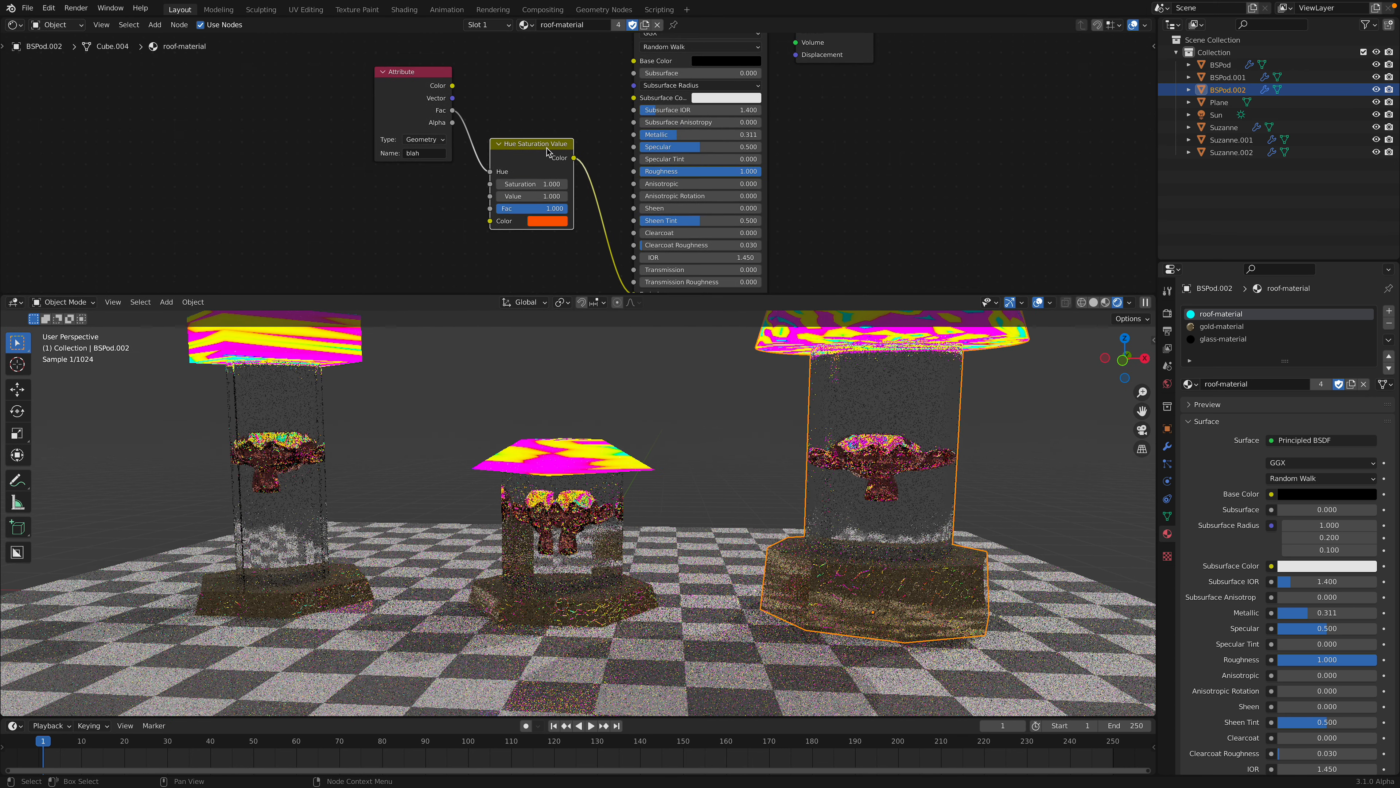
Step: Open BSPod.002's glass-material node tree and move its Glass BSDF node slightly up
{"action": "left_click", "coordinate": [1204, 328]}
{"action": "left_click", "coordinate": [1204, 338]}
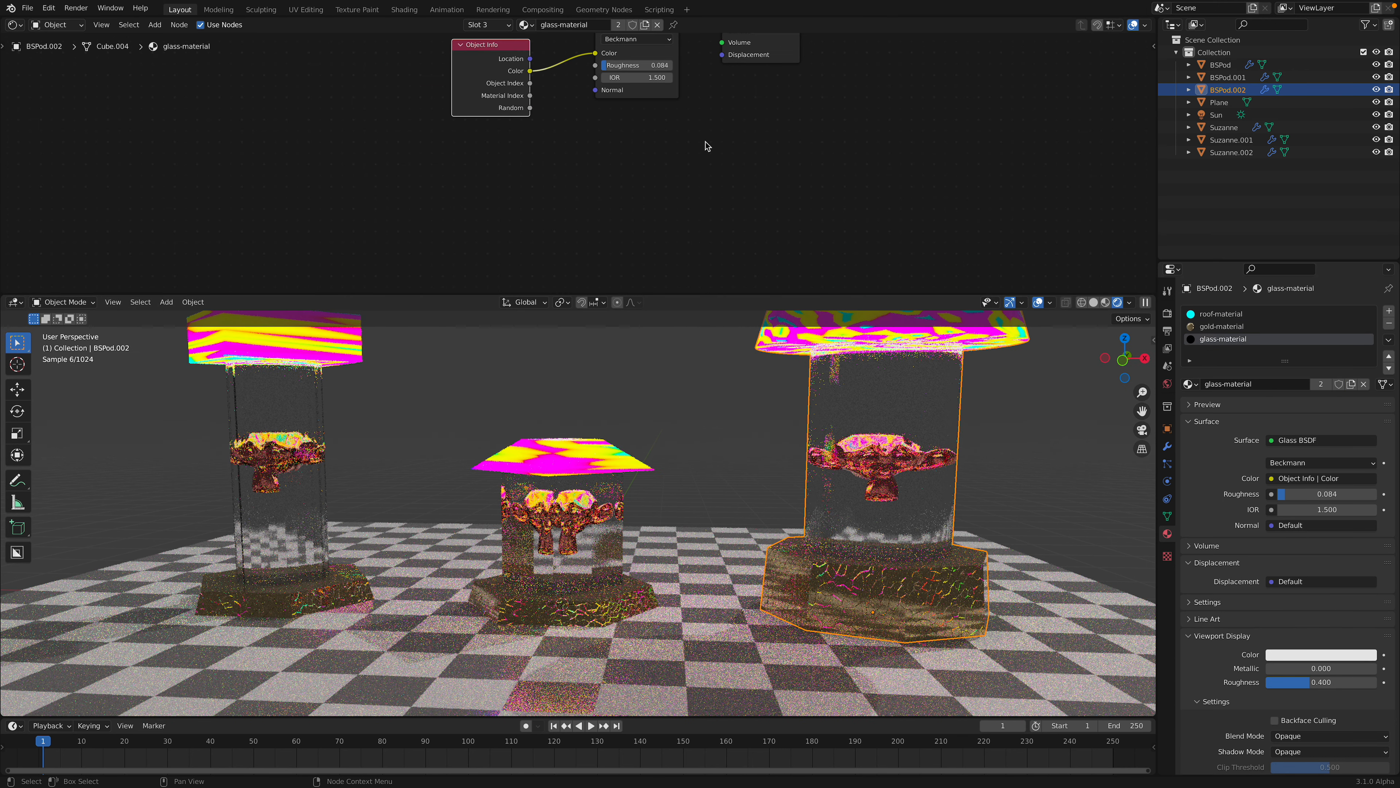
{"action": "middle_click_drag", "start_coordinate": [666, 79], "coordinate": [661, 186]}
{"action": "scroll", "coordinate": [661, 186], "scroll_direction": "up", "scroll_amount": 2}
{"action": "left_click_drag", "start_coordinate": [636, 110], "coordinate": [638, 94]}
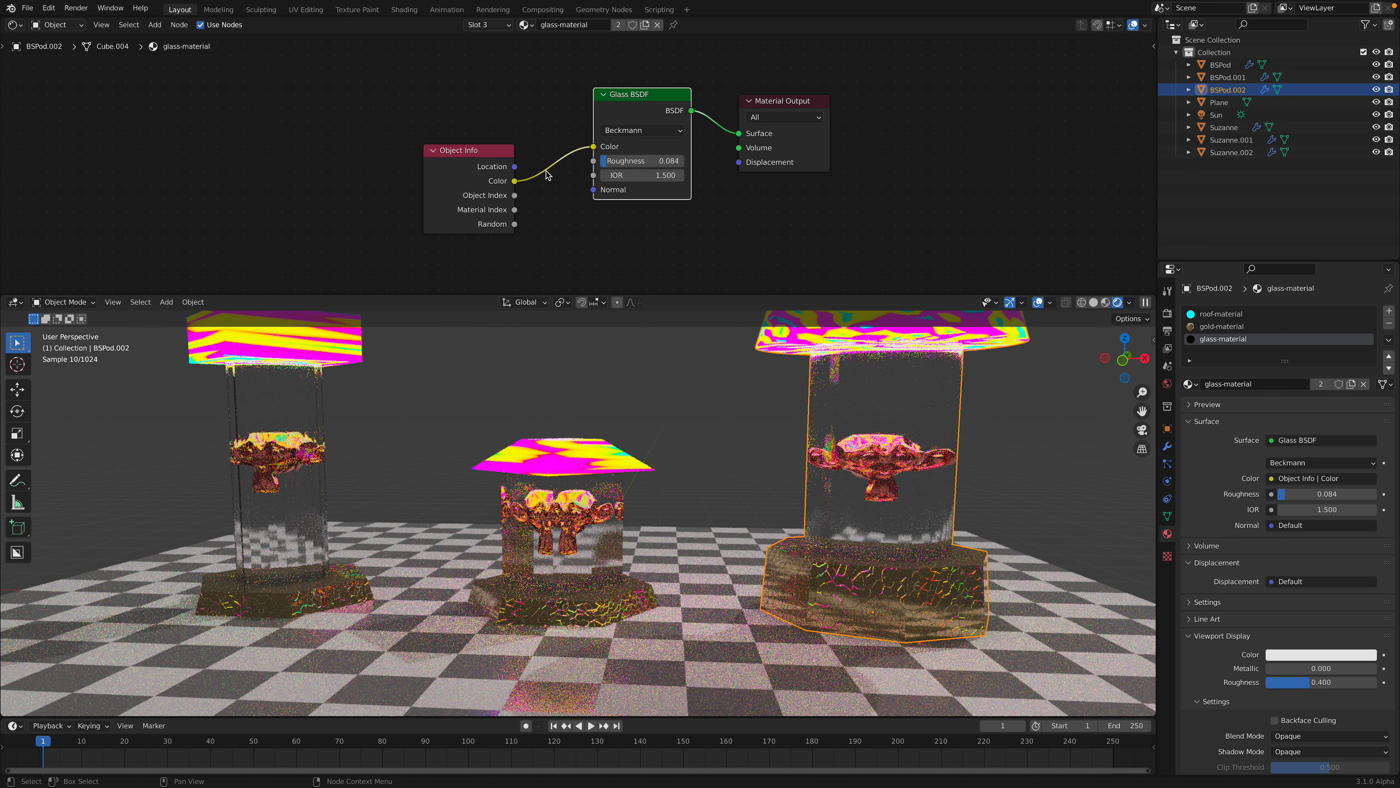
Step: Delete the Object Info node from glass-material and pick a new Color directly on its Glass BSDF
{"action": "left_click", "coordinate": [492, 171]}
{"action": "key", "text": "x"}
{"action": "left_click", "coordinate": [660, 147]}
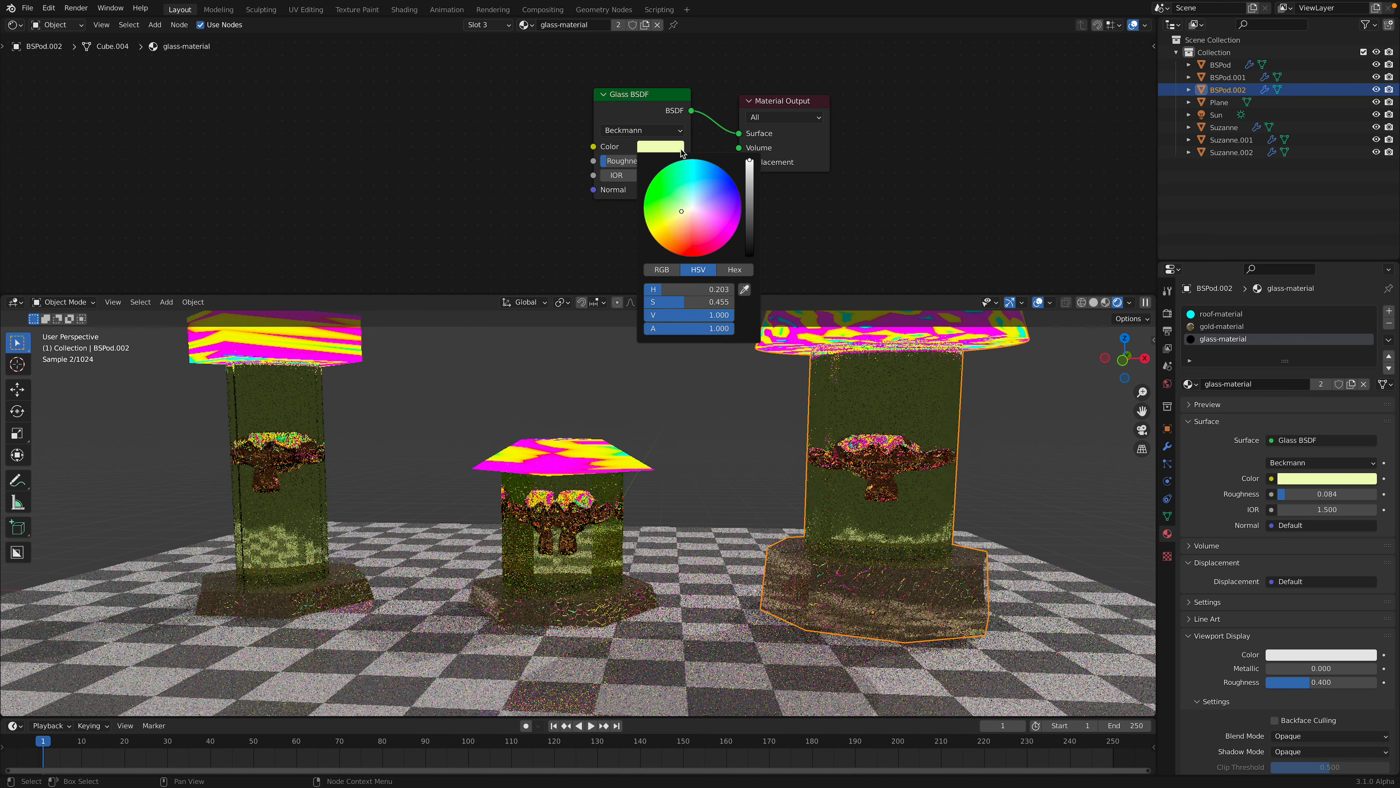
{"action": "left_click_drag", "start_coordinate": [749, 203], "coordinate": [750, 160]}
{"action": "left_click_drag", "start_coordinate": [696, 204], "coordinate": [690, 214]}
Step: Adjust the Glass BSDF Color to a very pale lavender and save the file
{"action": "mouse_move", "coordinate": [562, 430]}
{"action": "middle_mouse_down"}
{"action": "mouse_move", "coordinate": [577, 432]}
{"action": "mouse_move", "coordinate": [537, 429]}
{"action": "middle_mouse_up"}
{"action": "left_click", "coordinate": [655, 146]}
{"action": "left_click_drag", "start_coordinate": [692, 213], "coordinate": [696, 205]}
{"action": "left_click", "coordinate": [1052, 446]}
{"action": "key", "text": "ctrl+s"}
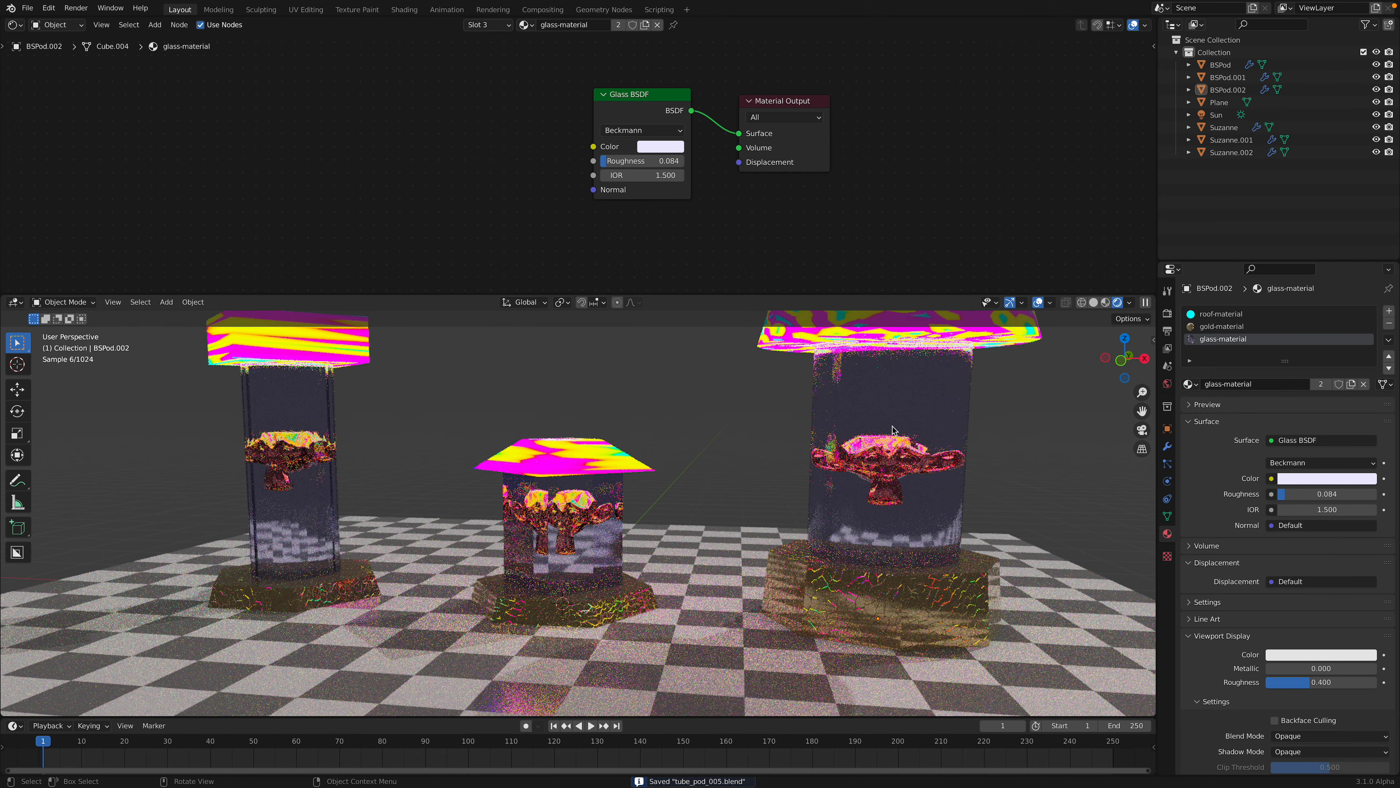
Step: Check the material slots of BSPod and BSPod.001, enlarging the slot list to show more entries
{"action": "scroll", "coordinate": [827, 452], "scroll_direction": "down", "scroll_amount": 1}
{"action": "left_click", "coordinate": [575, 484]}
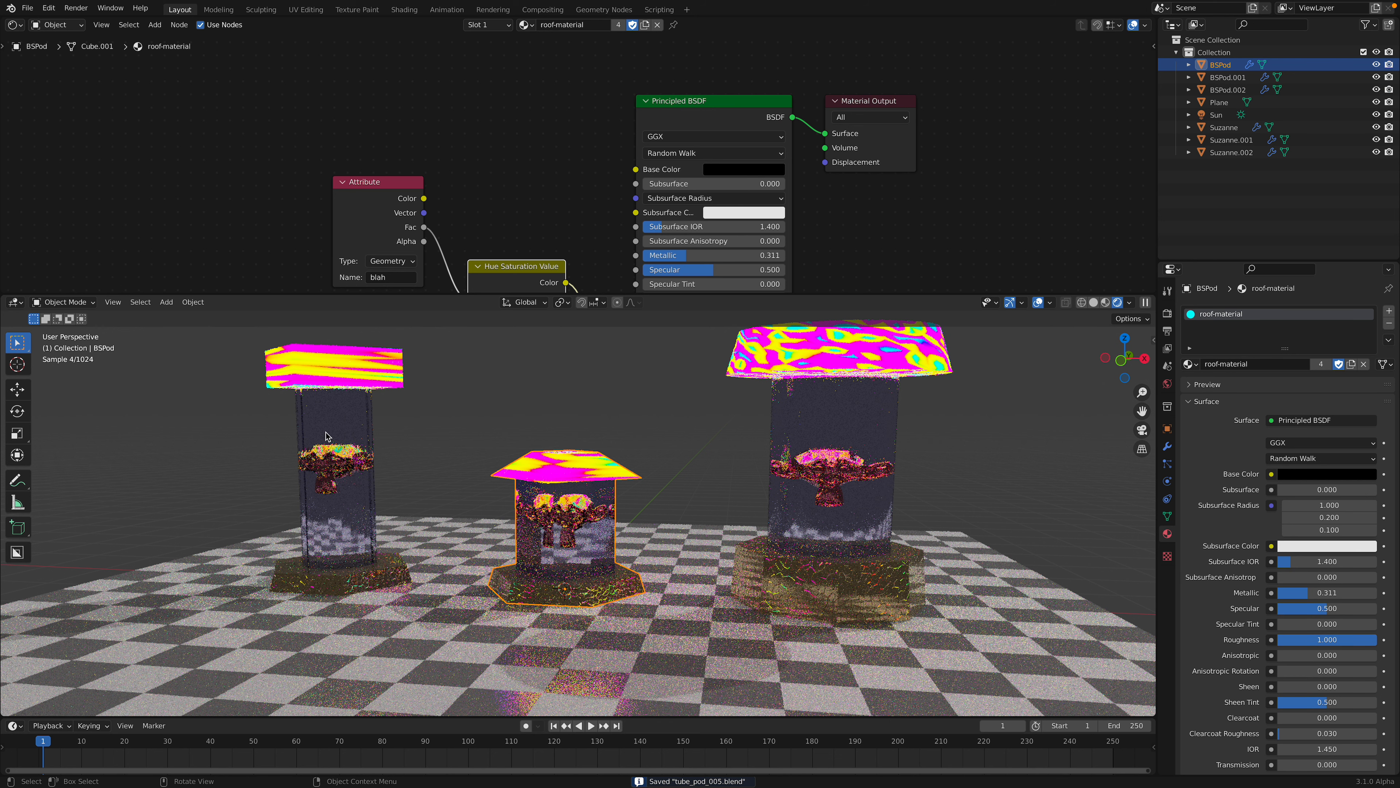
{"action": "left_click", "coordinate": [347, 447]}
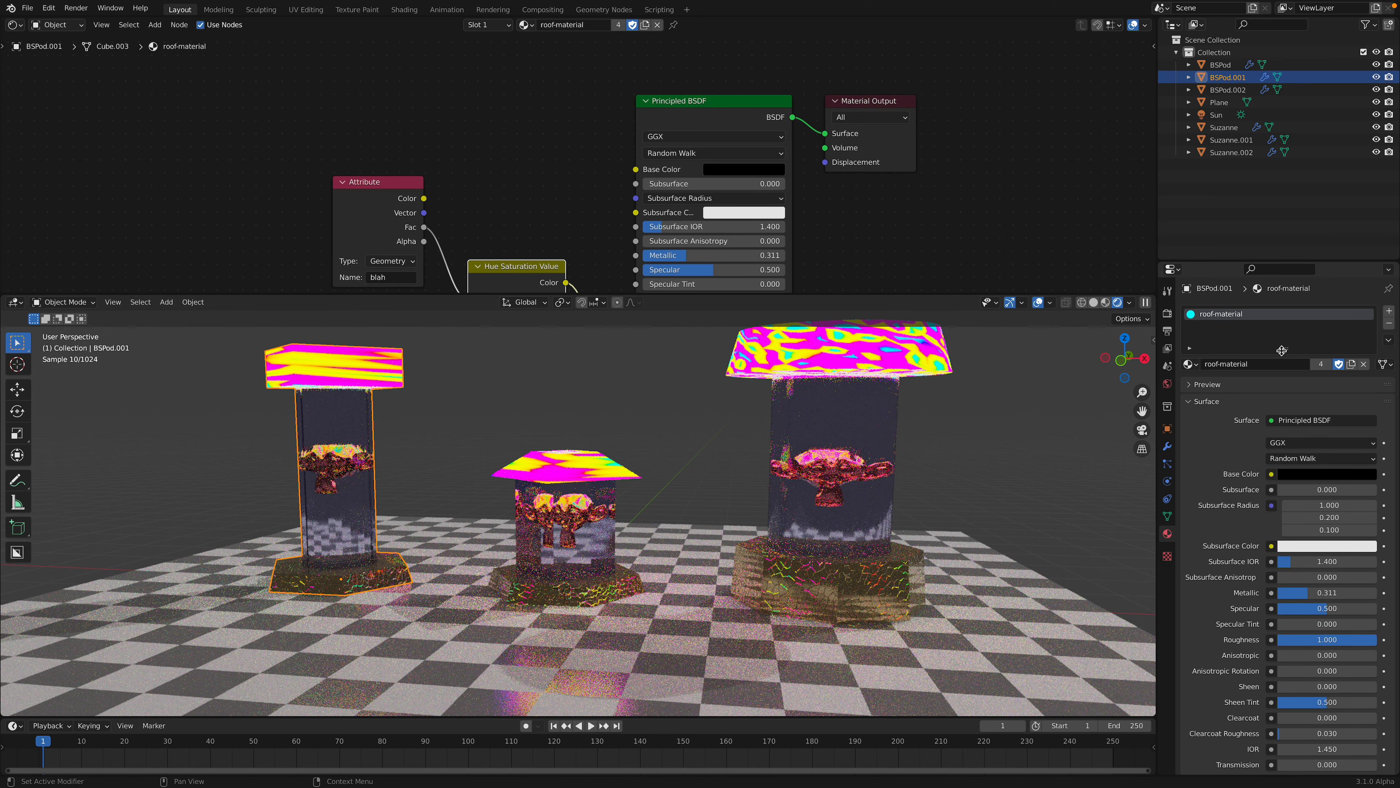
{"action": "left_click_drag", "start_coordinate": [1282, 351], "coordinate": [1282, 375]}
{"action": "left_click", "coordinate": [504, 412]}
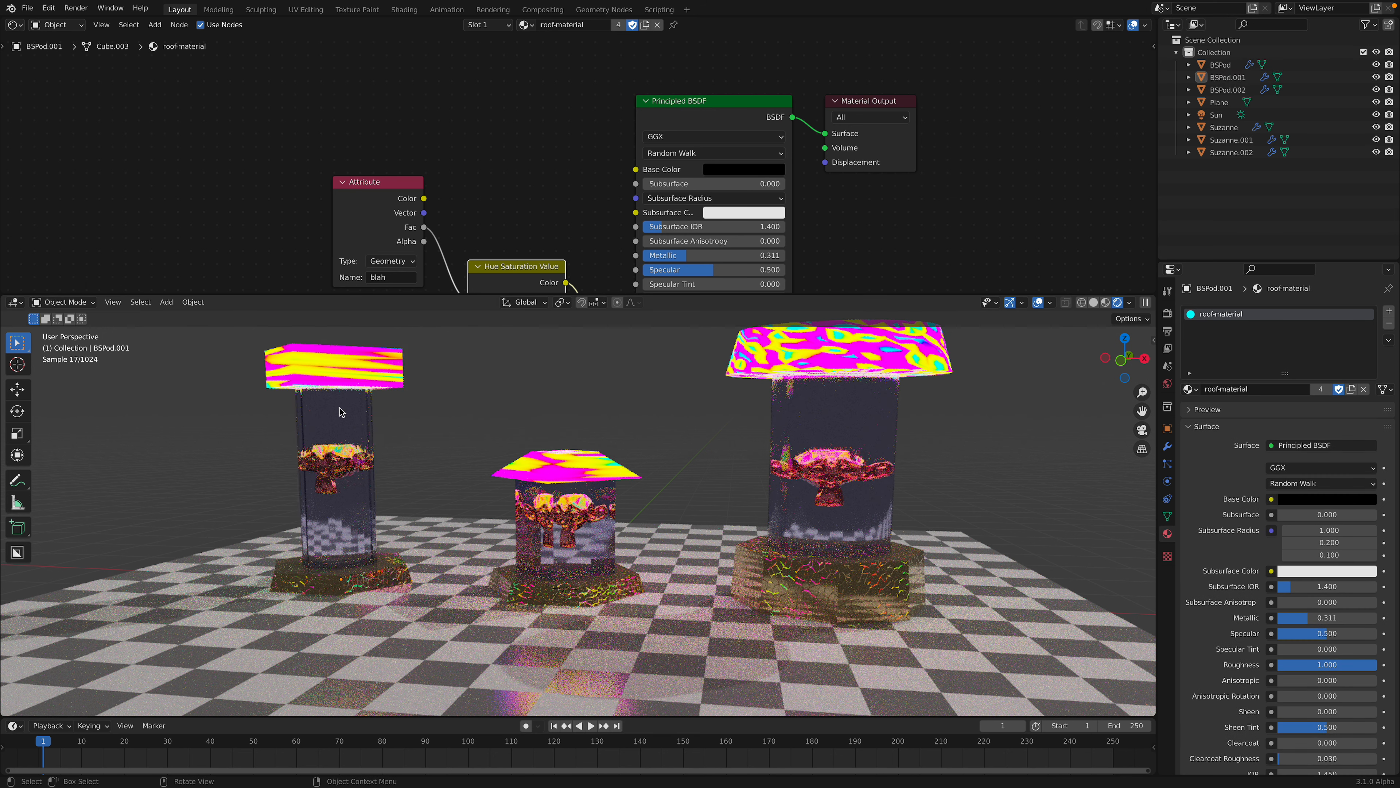
Step: Link the materials of BSPod.002 to BSPod.001 and BSPod
{"action": "left_click", "coordinate": [341, 411]}
{"action": "left_click", "coordinate": [591, 464], "text": "shift"}
{"action": "left_click", "coordinate": [834, 441], "text": "shift"}
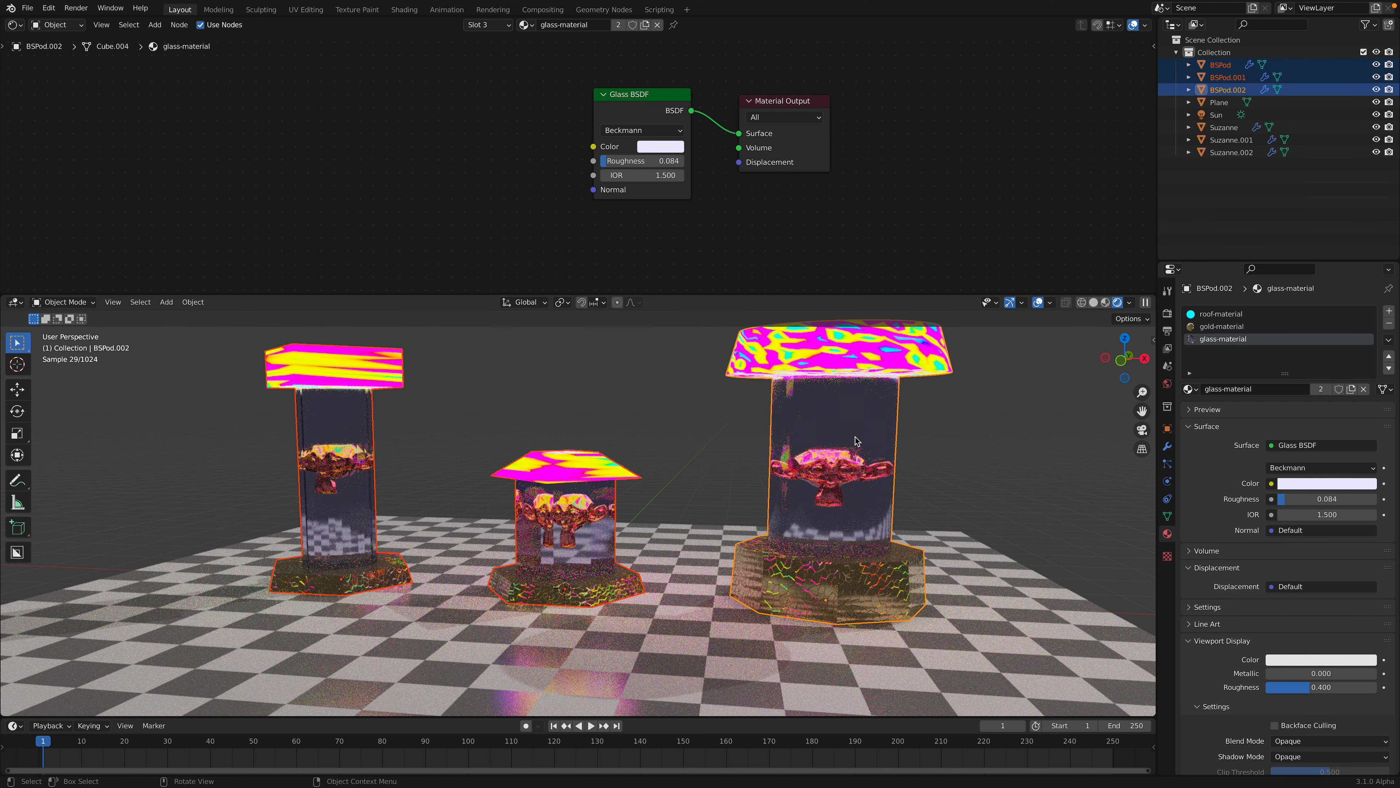
{"action": "key", "text": "ctrl+l"}
{"action": "left_click", "coordinate": [813, 476]}
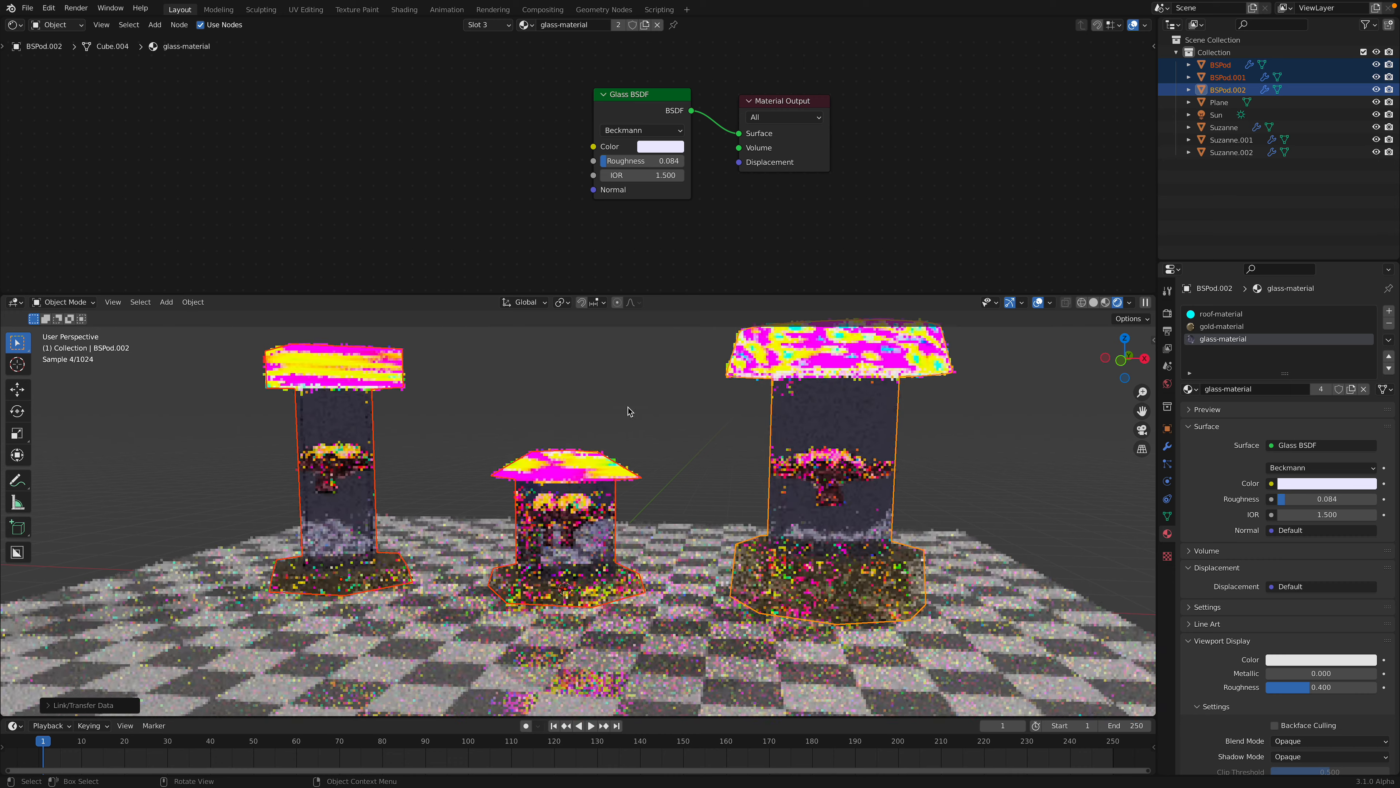
Step: Set the Base Color of BSPod's gold-material to a pale cream and save the file
{"action": "left_click", "coordinate": [585, 481]}
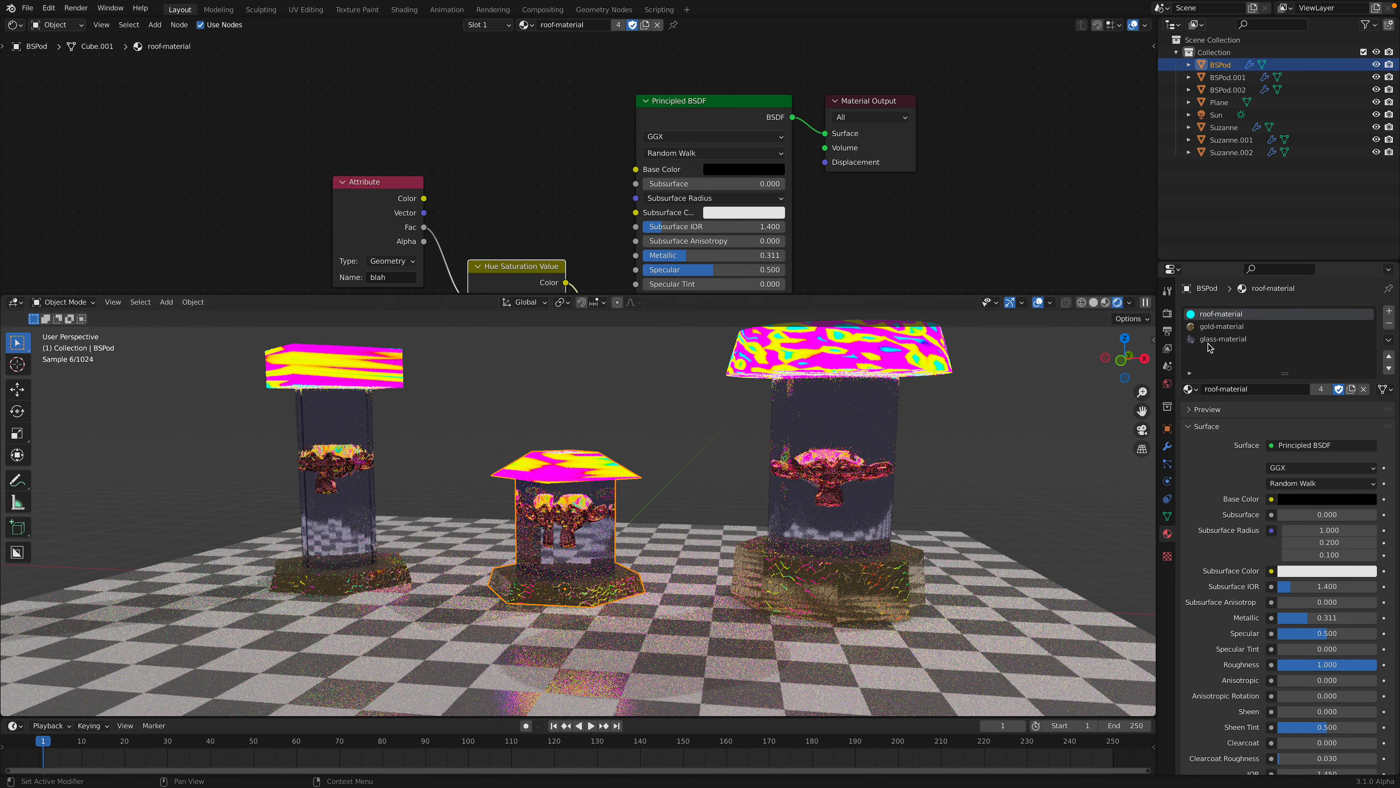
{"action": "left_click", "coordinate": [1221, 326]}
{"action": "left_click", "coordinate": [647, 163]}
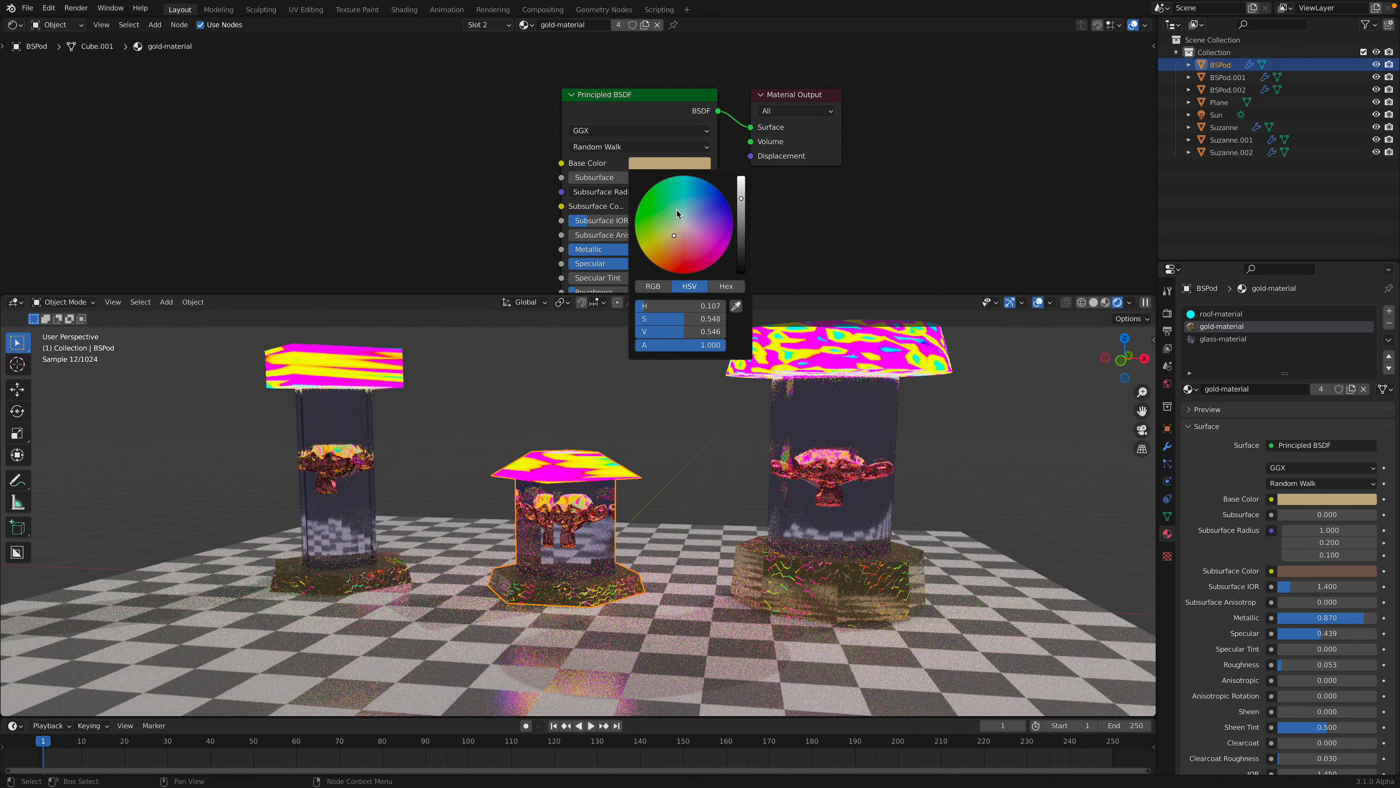
{"action": "mouse_move", "coordinate": [678, 214]}
{"action": "left_mouse_down"}
{"action": "mouse_move", "coordinate": [688, 233]}
{"action": "mouse_move", "coordinate": [683, 219]}
{"action": "mouse_move", "coordinate": [741, 177]}
{"action": "mouse_move", "coordinate": [682, 227]}
{"action": "left_mouse_up"}
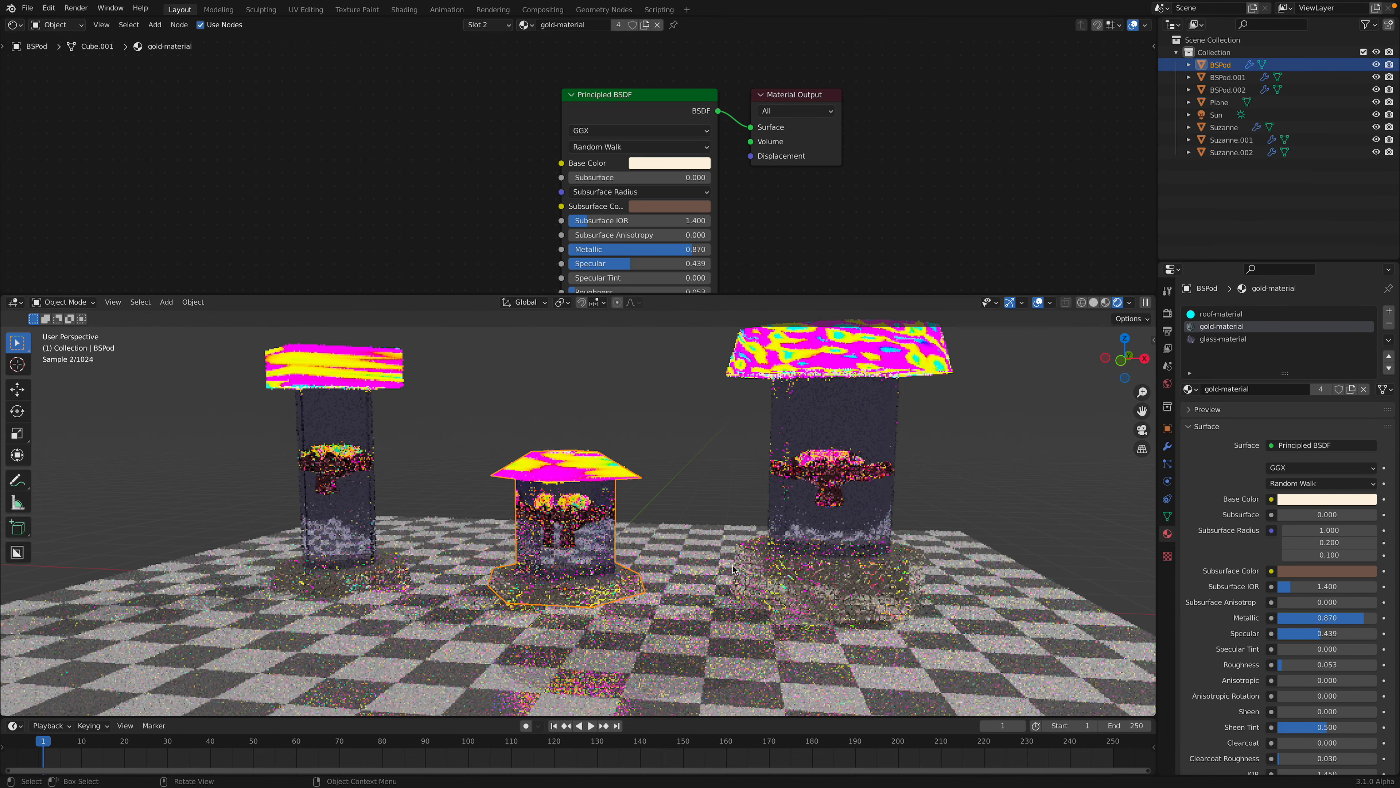
{"action": "scroll", "coordinate": [736, 572], "scroll_direction": "up", "scroll_amount": 8}
{"action": "key", "text": "ctrl+s"}
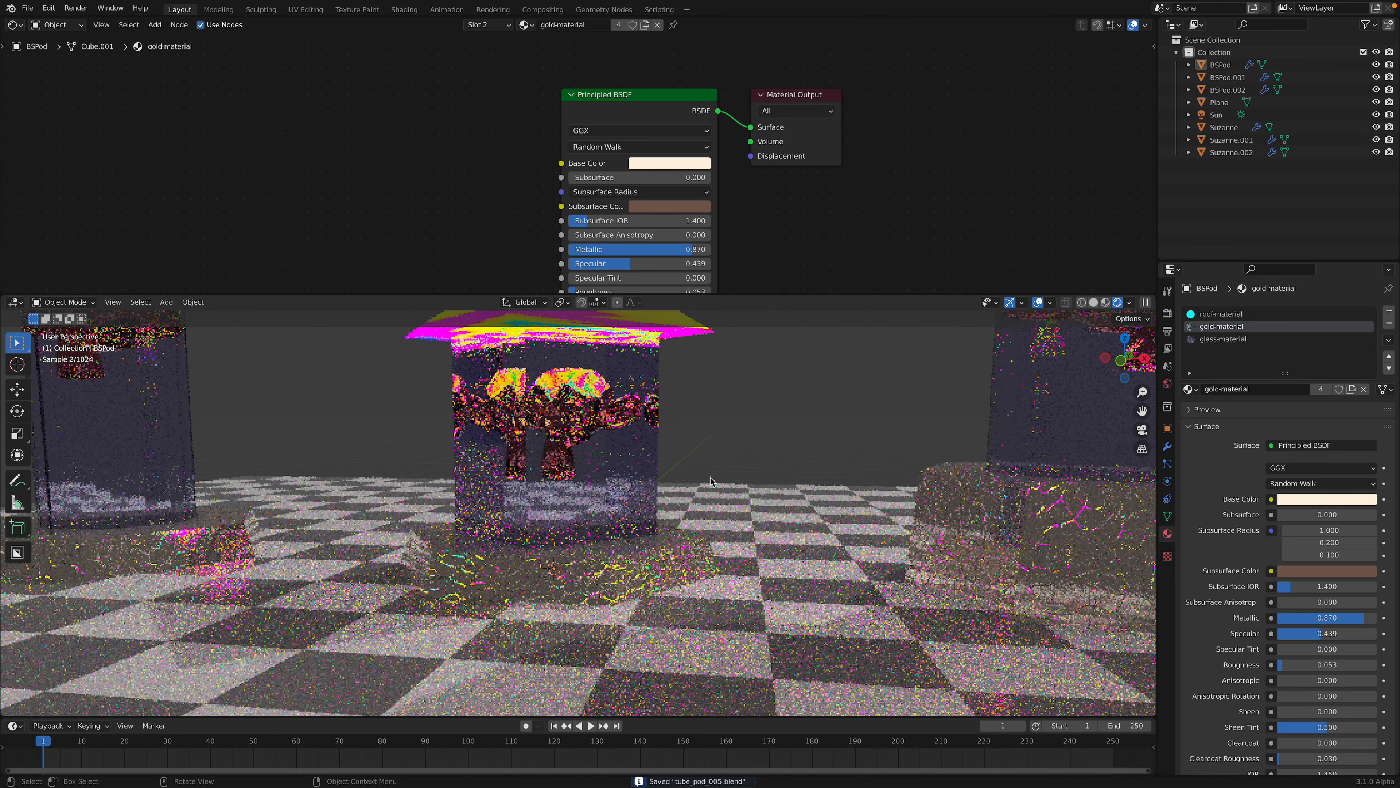
Step: Re-aim the Sun light by rotating it freely with two trackball rotations
{"action": "scroll", "coordinate": [710, 480], "scroll_direction": "down", "scroll_amount": 5}
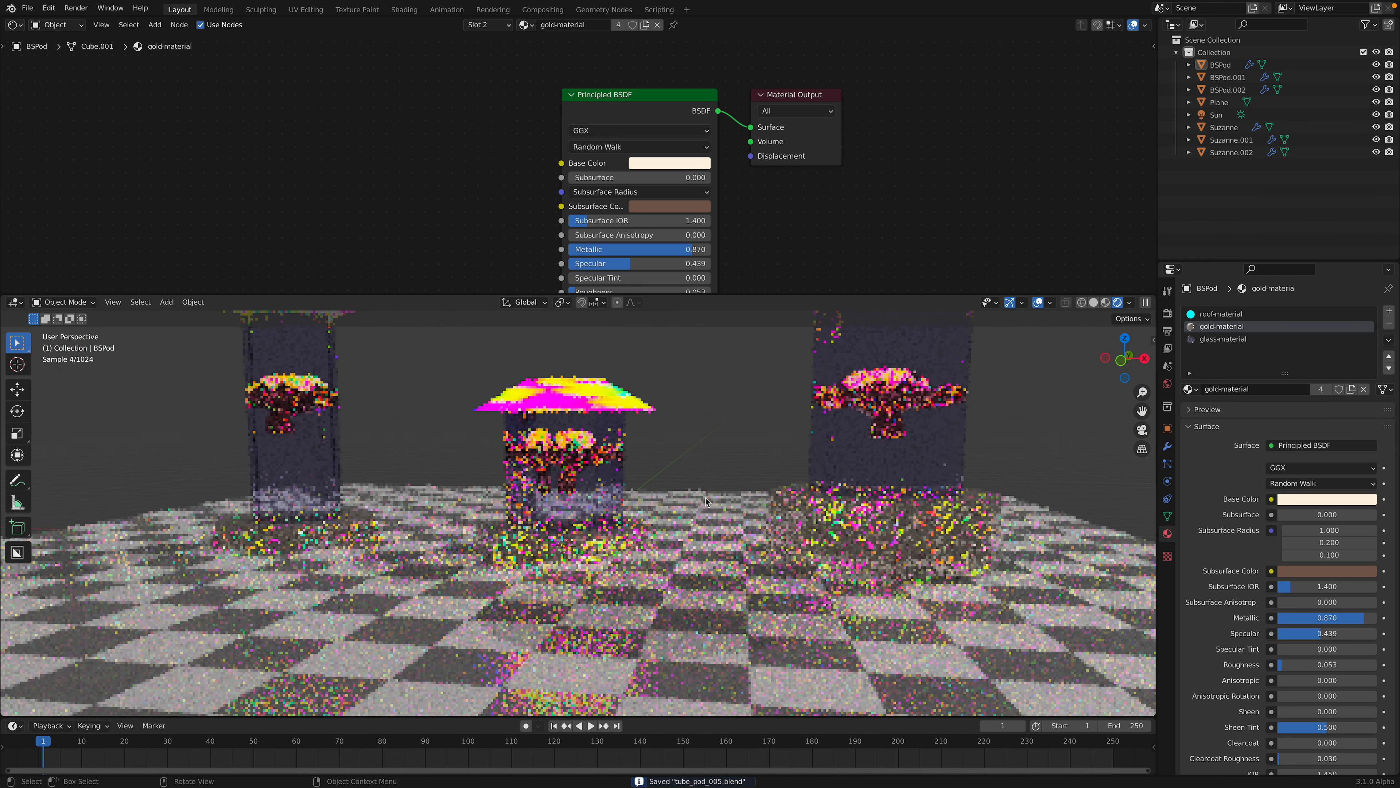
{"action": "middle_click_drag", "start_coordinate": [663, 477], "coordinate": [671, 486]}
{"action": "scroll", "coordinate": [672, 491], "scroll_direction": "down", "scroll_amount": 2}
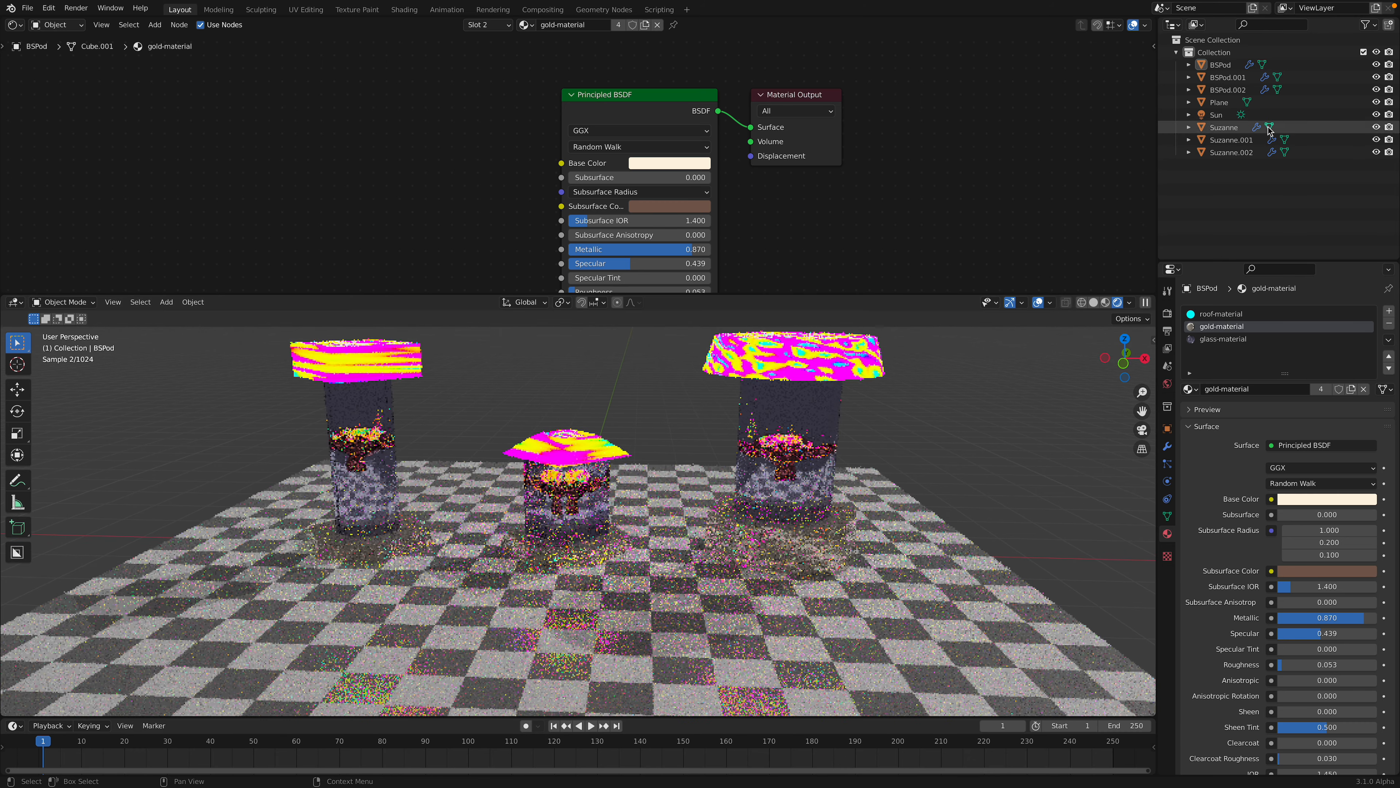
{"action": "left_click", "coordinate": [1216, 114]}
{"action": "key", "text": "r"}
{"action": "key", "text": "r"}
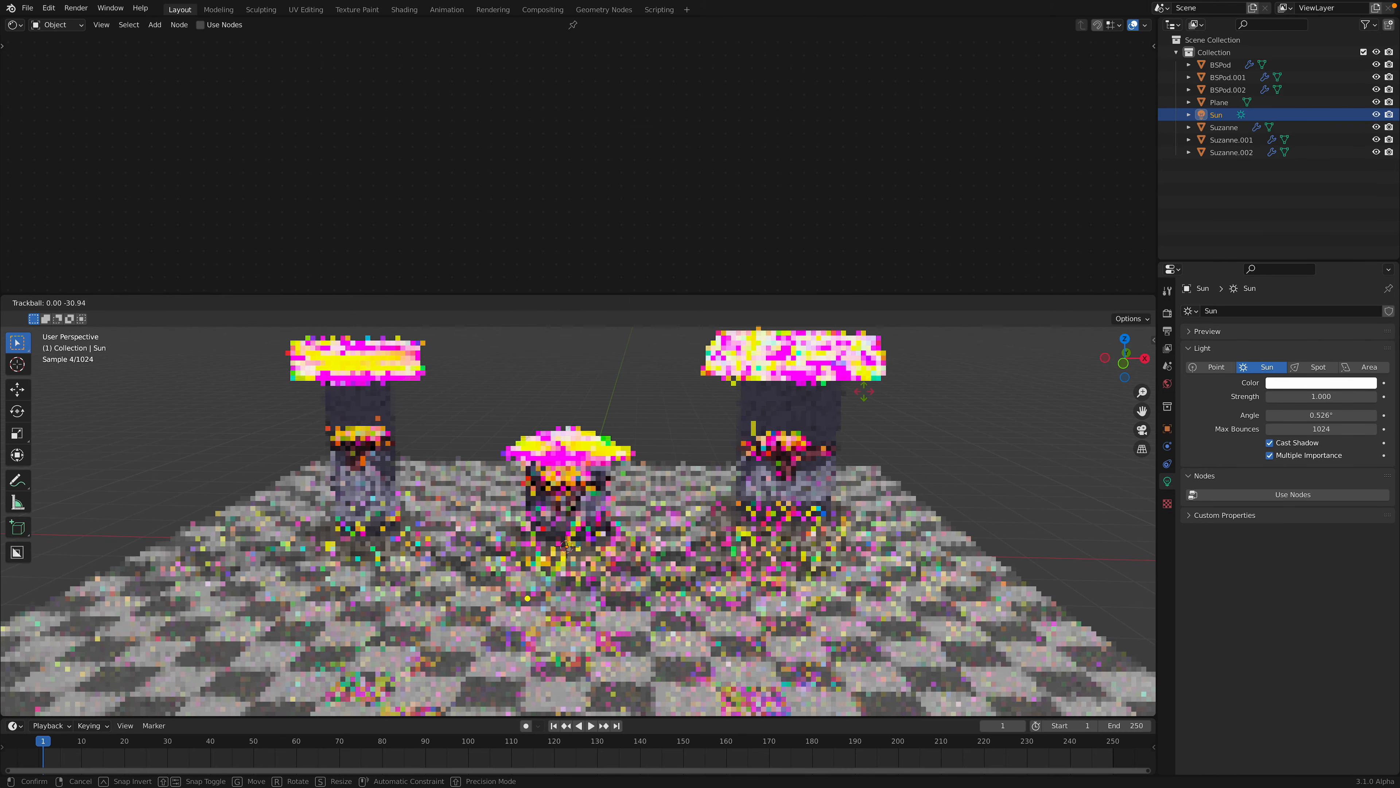
{"action": "left_click", "coordinate": [903, 435]}
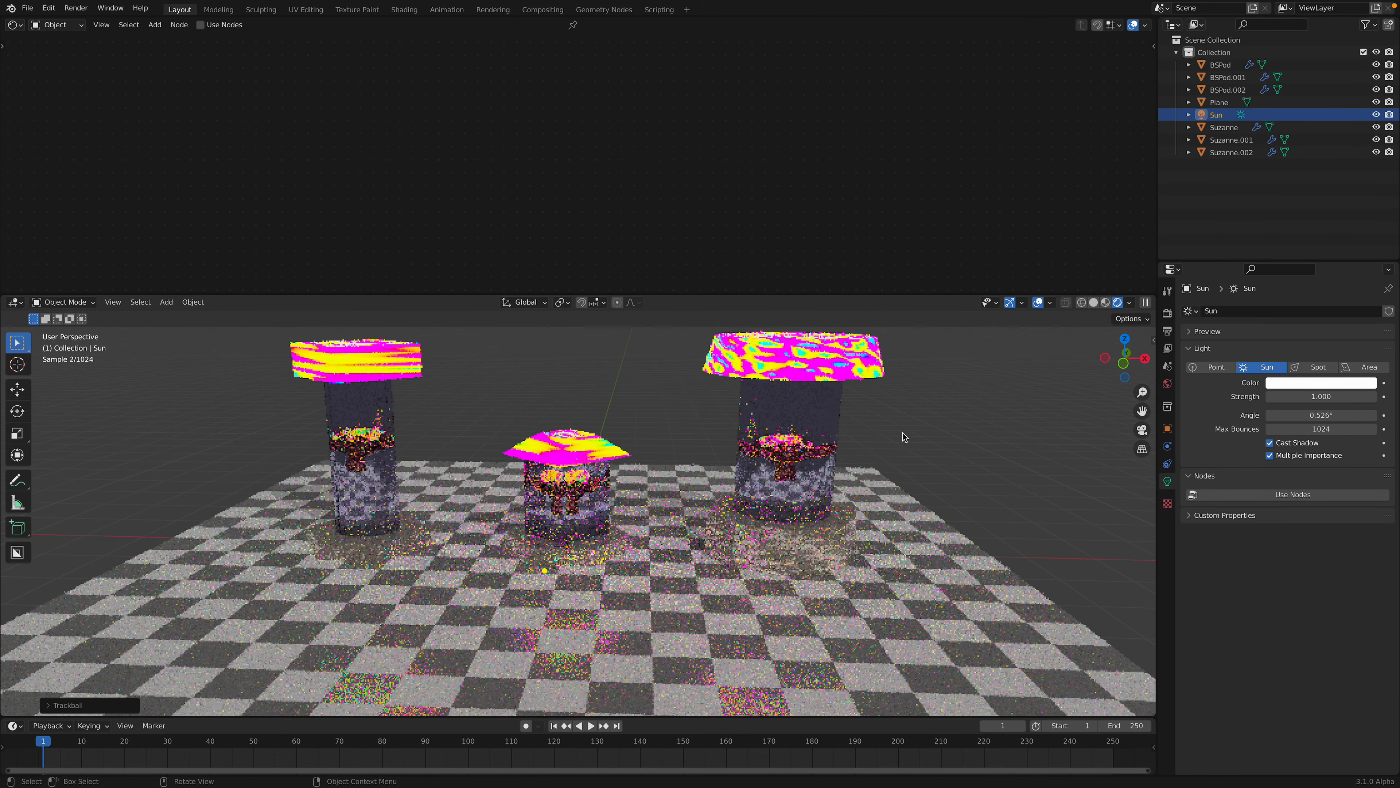
{"action": "key", "text": "r"}
{"action": "key", "text": "r"}
{"action": "left_click", "coordinate": [911, 441]}
Step: Set the World background Color to black and look at the rendered pods from several angles
{"action": "left_click", "coordinate": [1167, 383]}
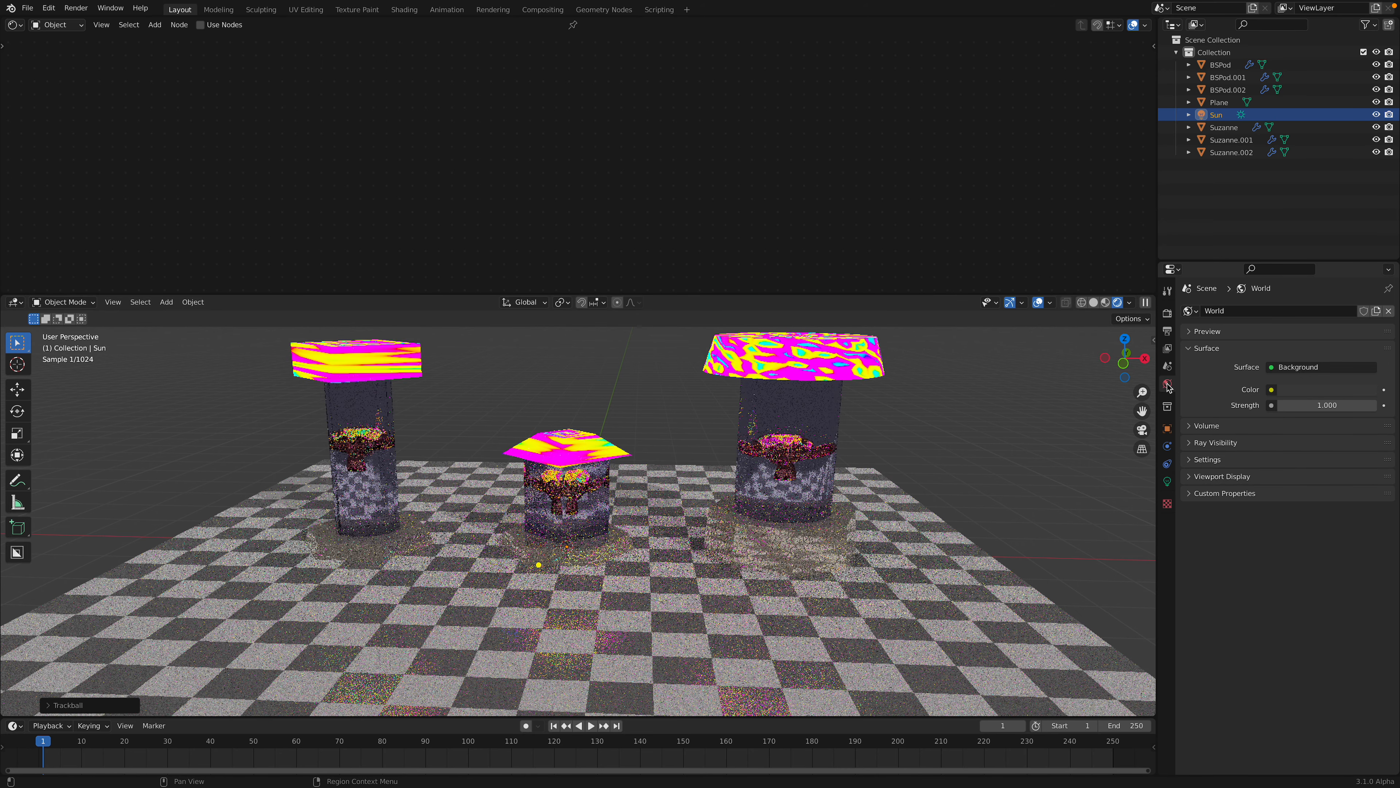
{"action": "left_click", "coordinate": [1334, 390]}
{"action": "left_click_drag", "start_coordinate": [1367, 286], "coordinate": [1365, 309]}
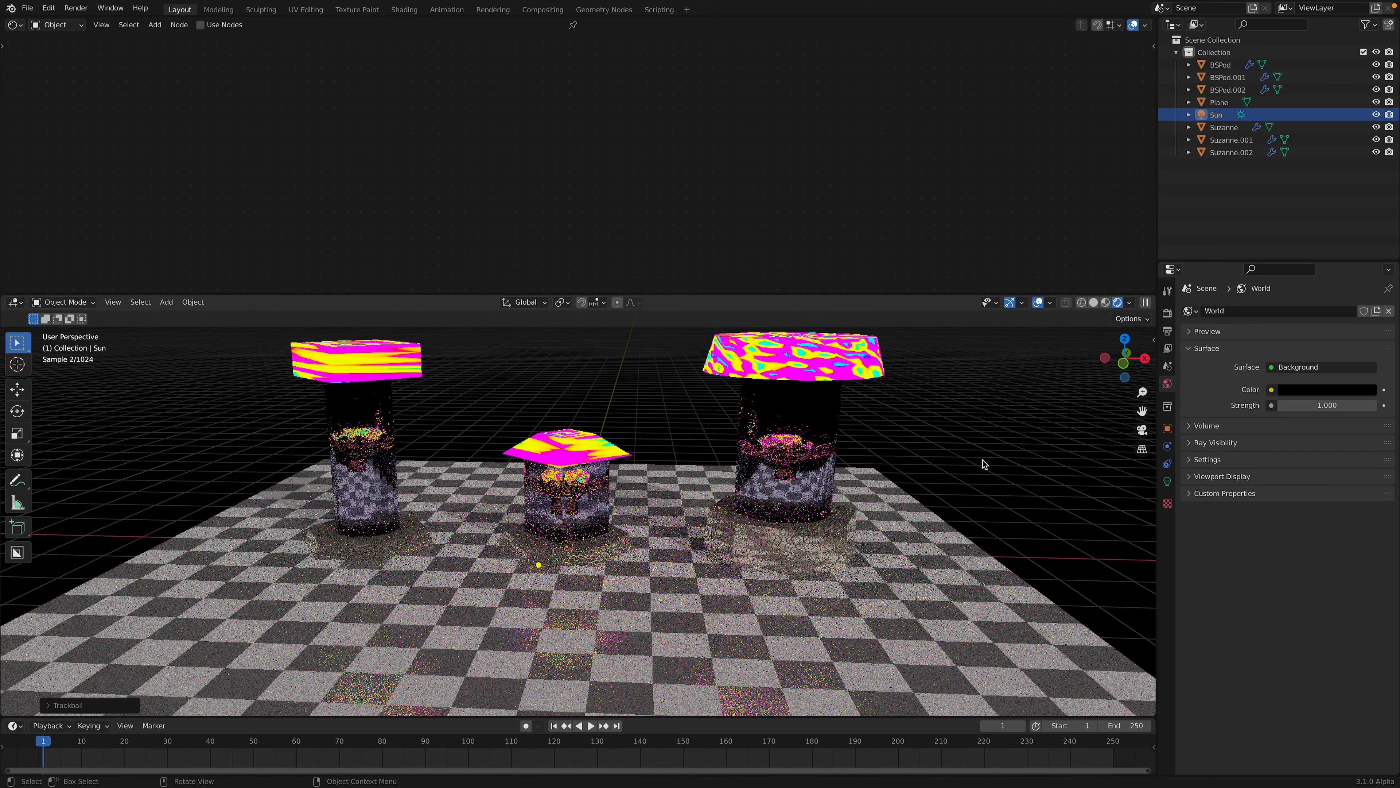
{"action": "middle_click_drag", "start_coordinate": [935, 488], "coordinate": [815, 457]}
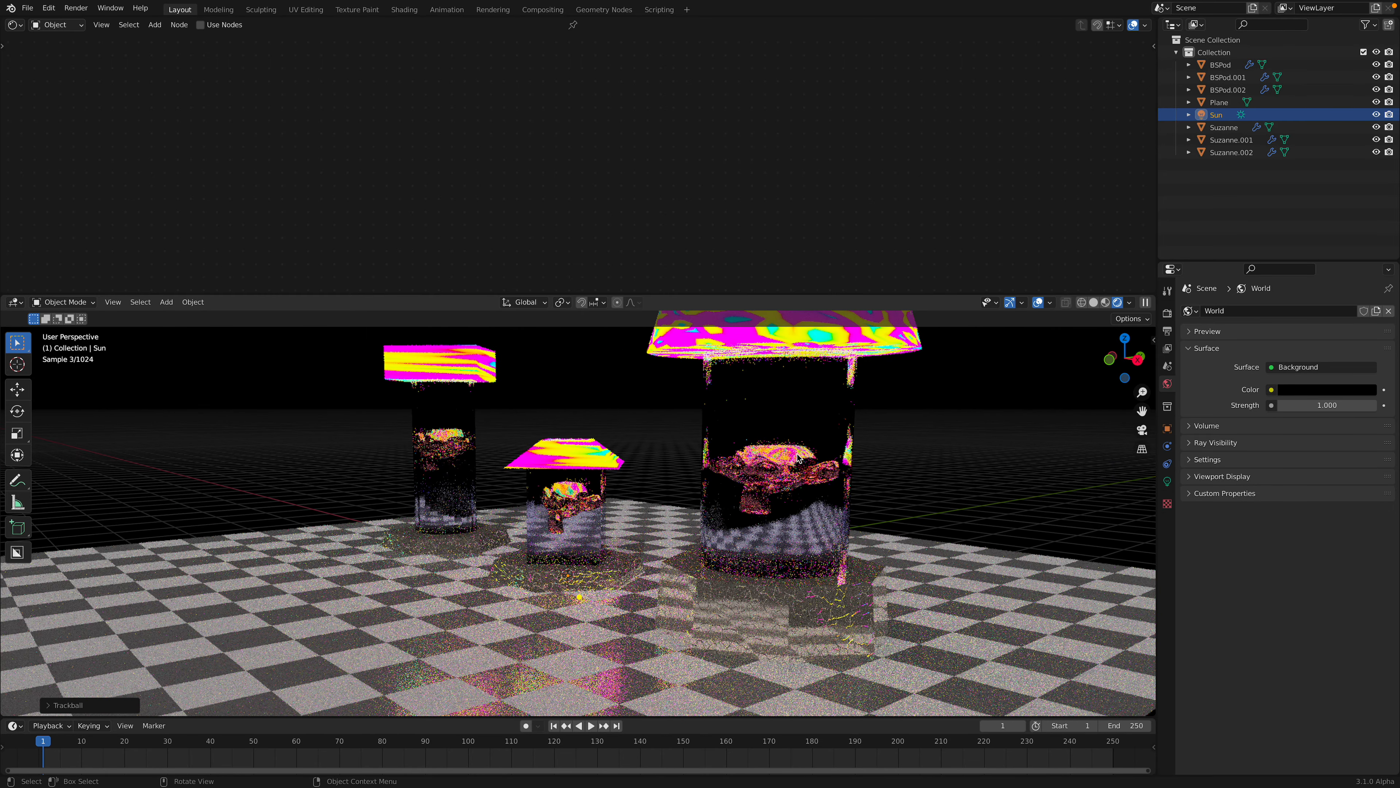
{"action": "mouse_move", "coordinate": [759, 461]}
{"action": "middle_mouse_down"}
{"action": "mouse_move", "coordinate": [348, 481]}
{"action": "mouse_move", "coordinate": [737, 469]}
{"action": "middle_mouse_up"}
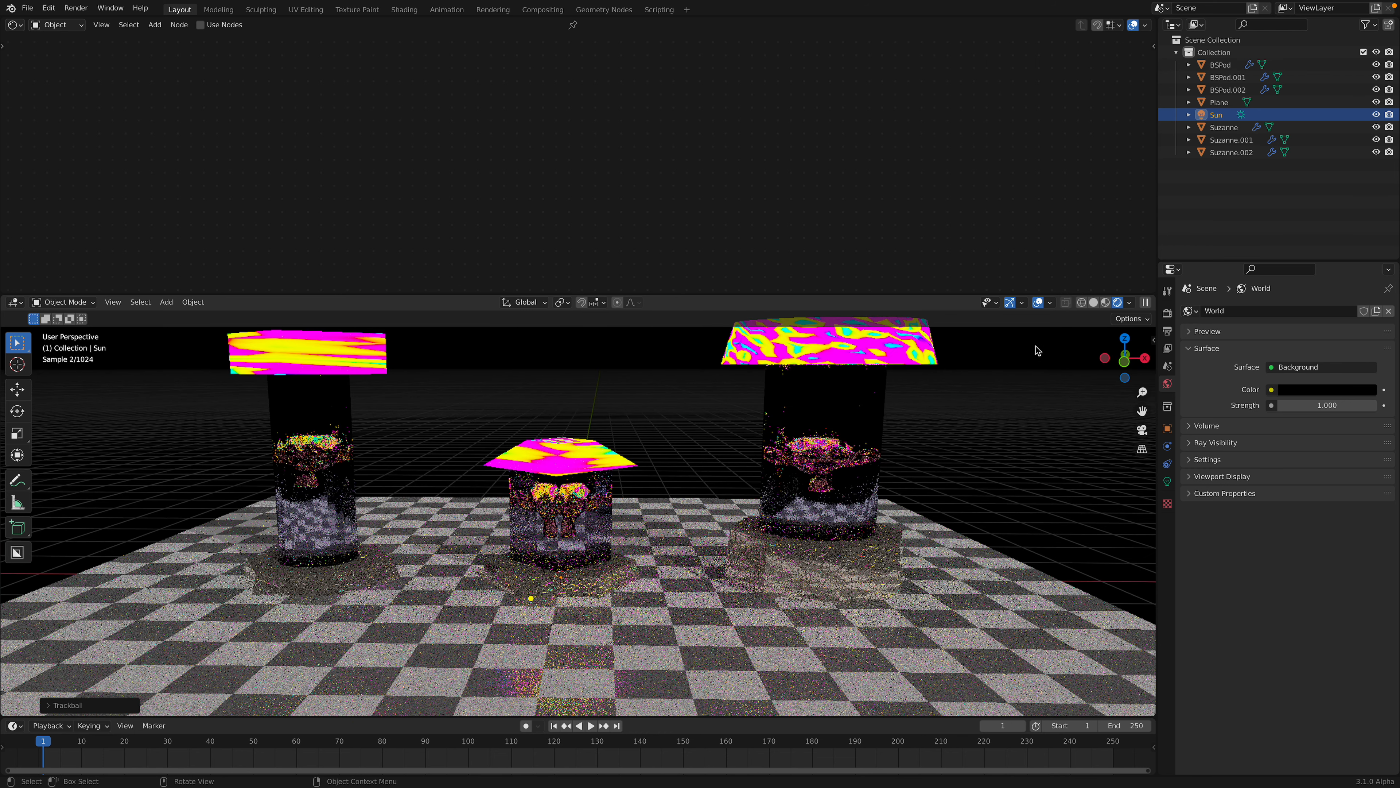
Step: Switch the viewport to solid shading and annotate a rough pod outline beside the large pod in front view
{"action": "left_click", "coordinate": [1093, 304]}
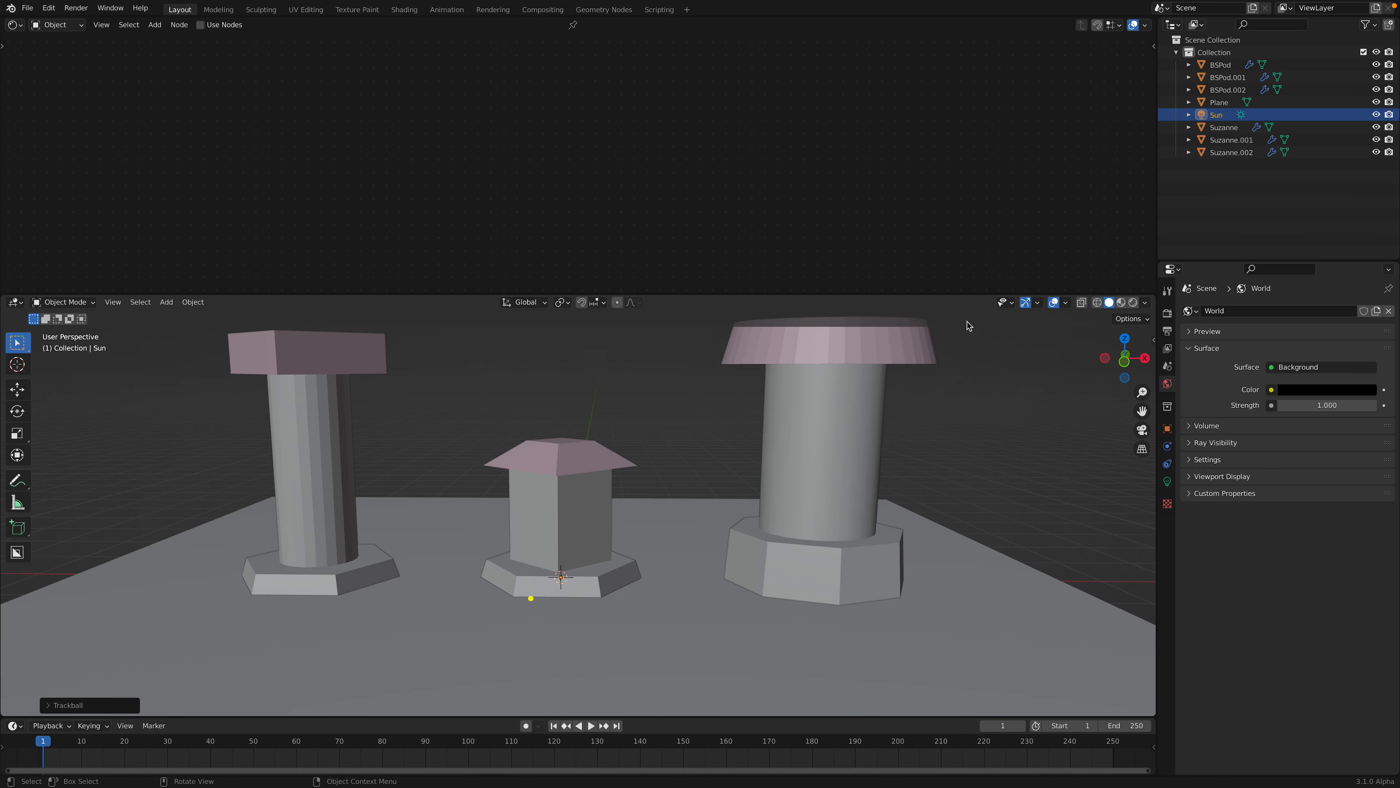
{"action": "scroll", "coordinate": [831, 467], "scroll_direction": "down", "scroll_amount": 1}
{"action": "middle_click_drag", "start_coordinate": [831, 469], "coordinate": [825, 478]}
{"action": "scroll", "coordinate": [825, 478], "scroll_direction": "down", "scroll_amount": 1}
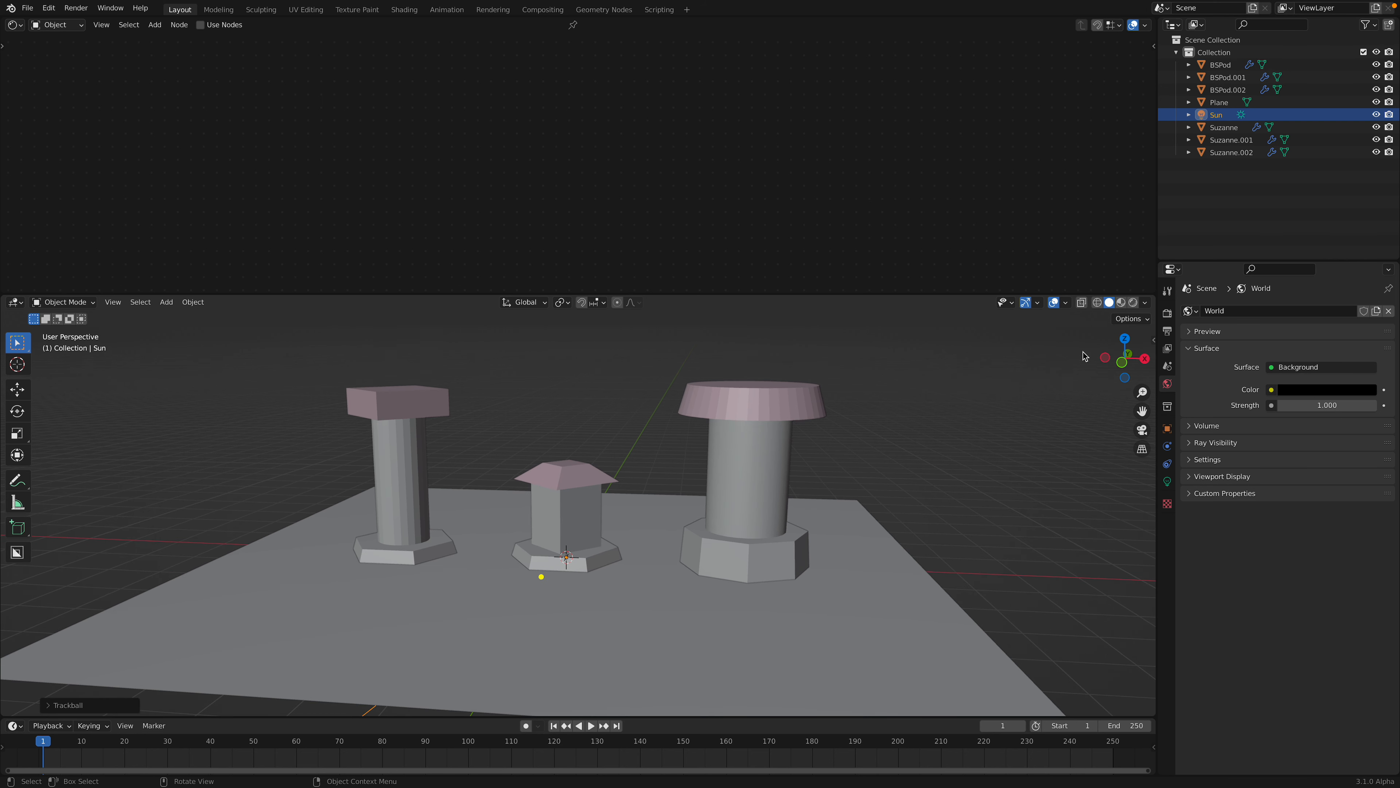
{"action": "left_click", "coordinate": [1122, 363]}
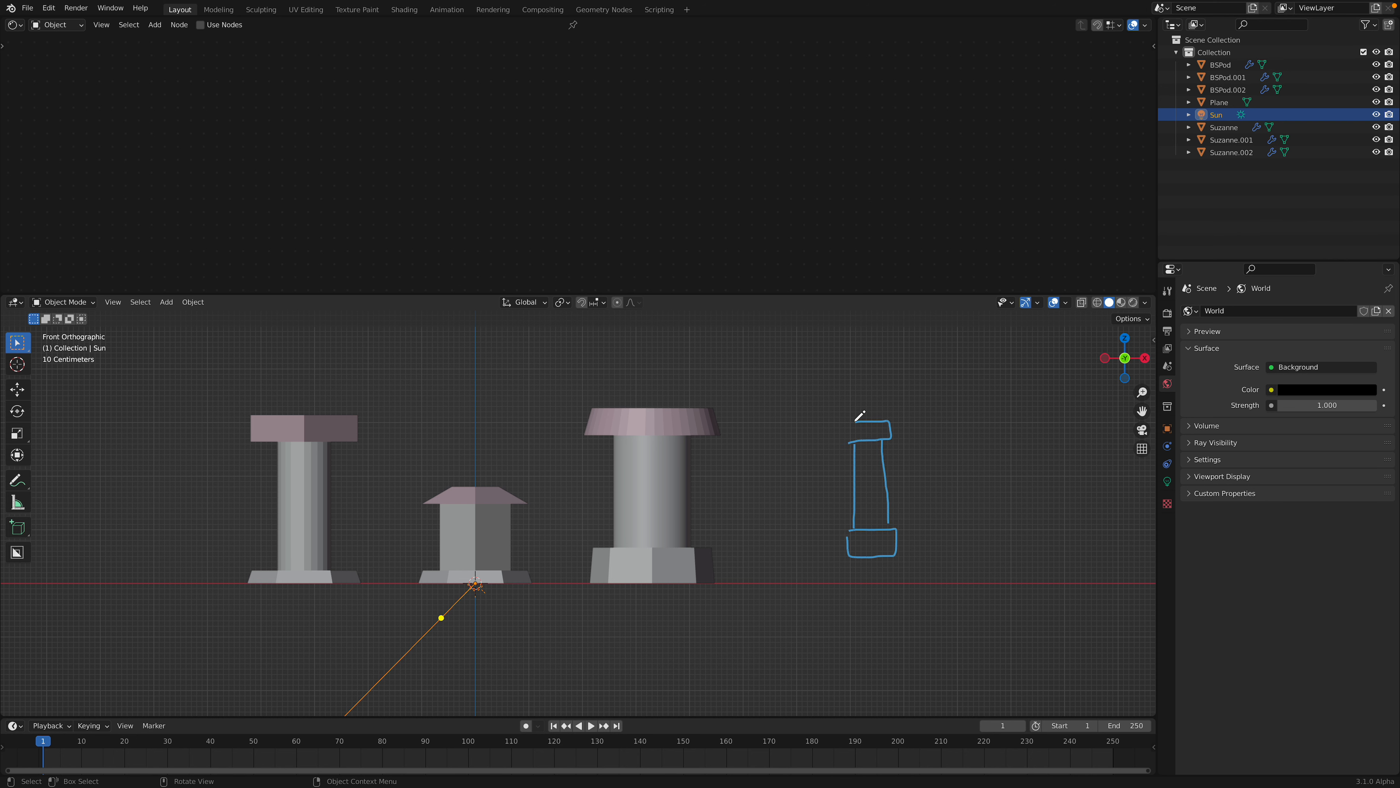
Step: Save the file and erase the annotated pod outline beside the large pod
{"action": "key", "text": "ctrl+s"}
{"action": "middle_click_drag", "start_coordinate": [891, 470], "coordinate": [877, 455]}
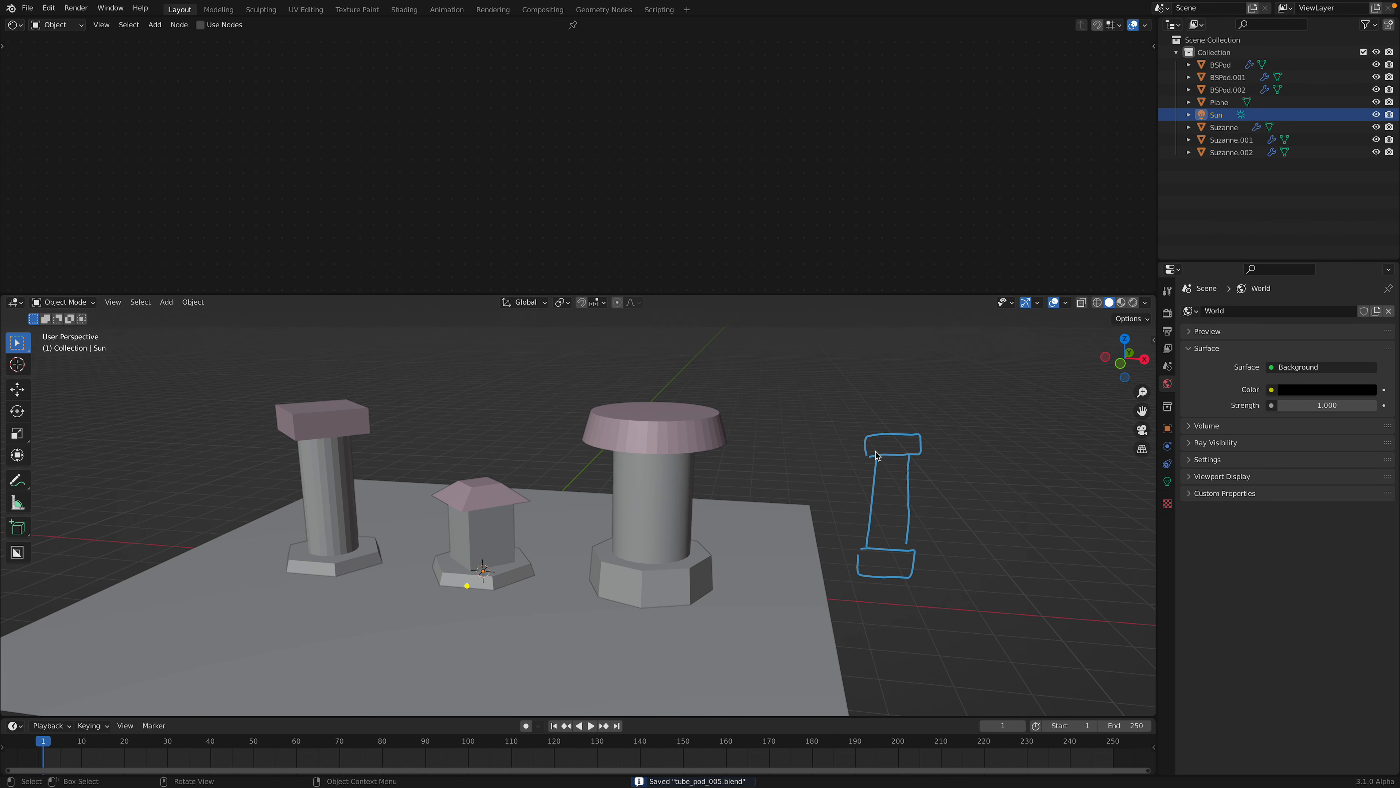
{"action": "right_click_drag", "start_coordinate": [884, 449], "coordinate": [927, 439]}
{"action": "mouse_move", "coordinate": [1242, 3]}
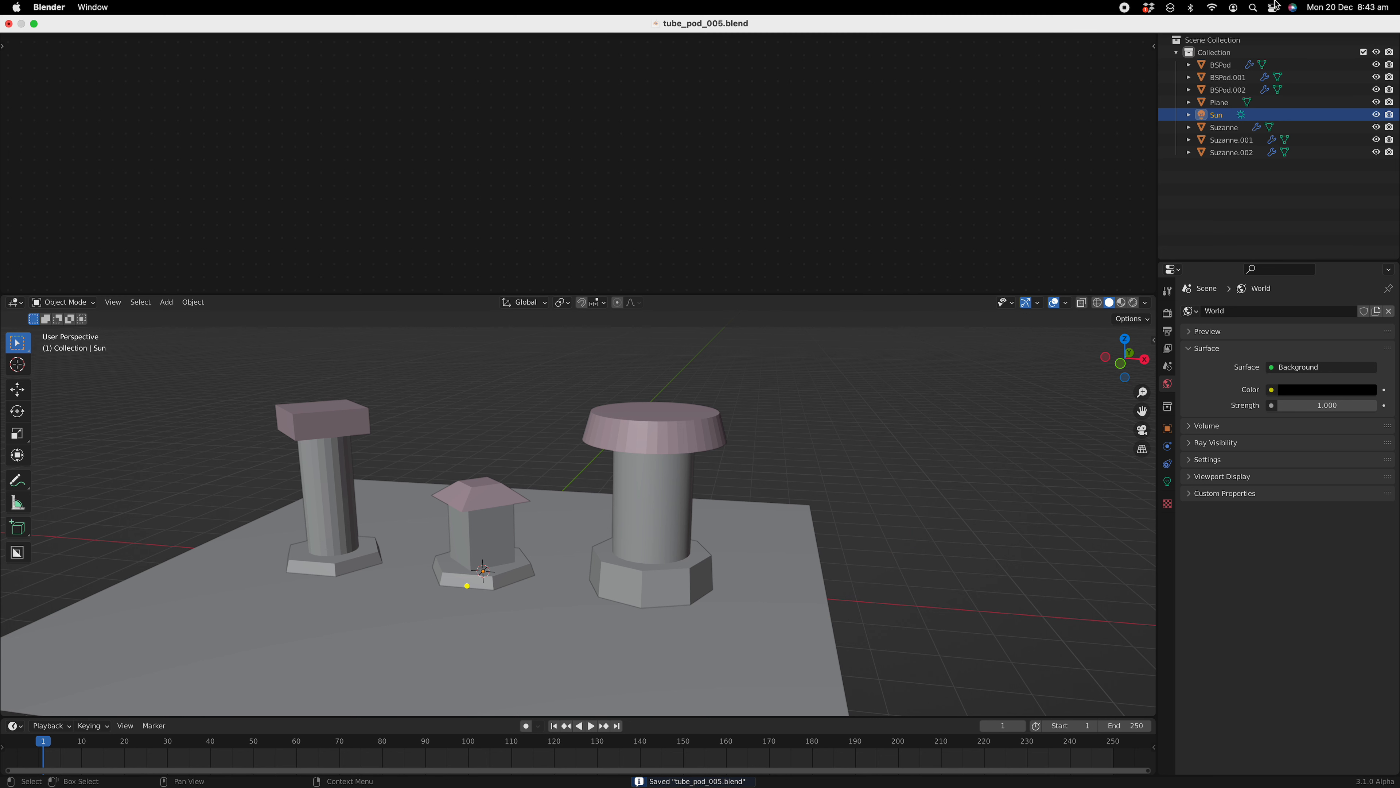